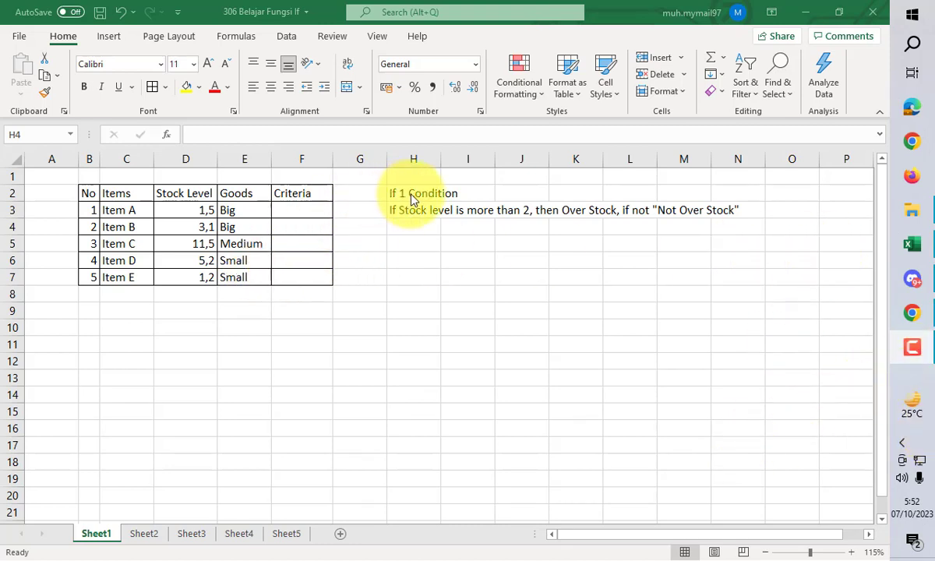
- Look through the IF exercise descriptions on Sheet2 to Sheet5 and return to Sheet1
left_click(161, 540)
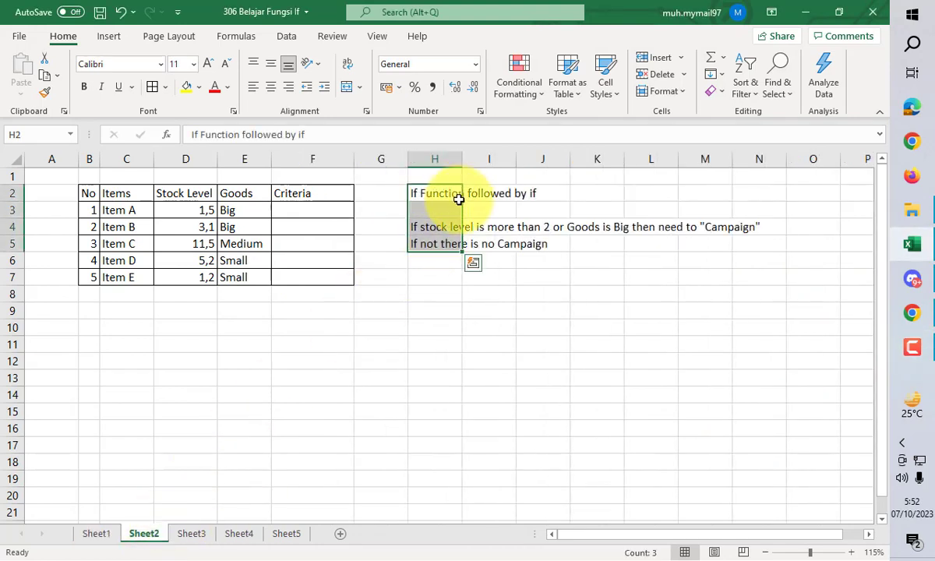
left_click(188, 538)
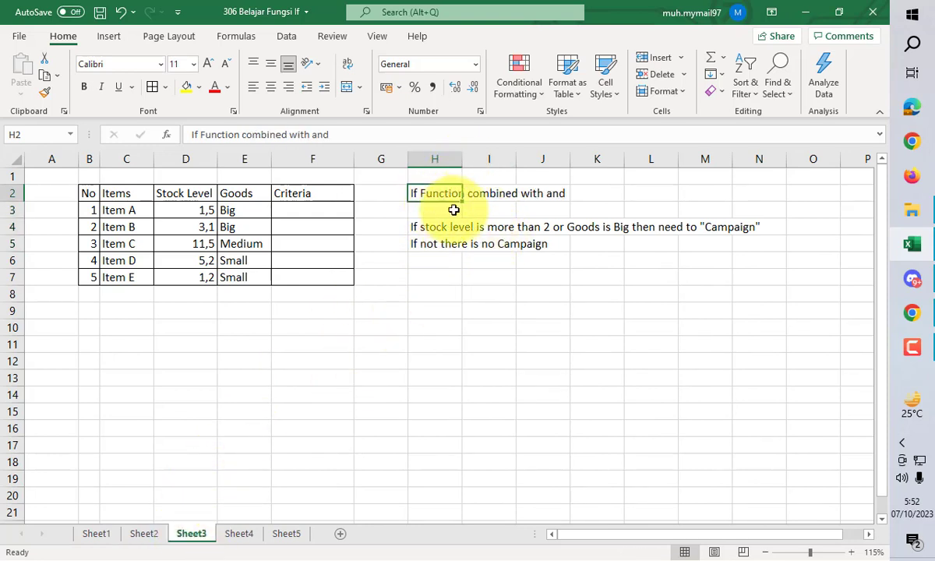
left_click(240, 537)
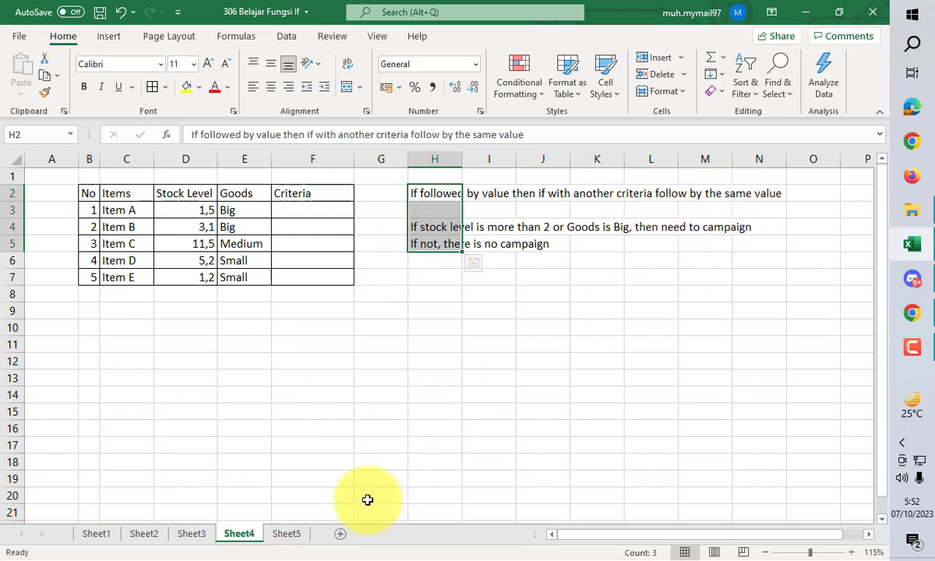
left_click(288, 535)
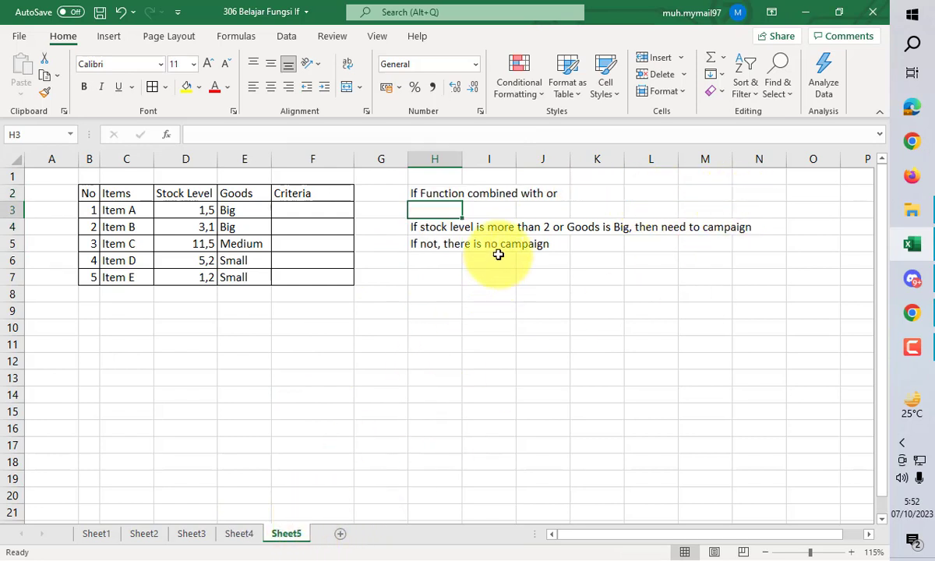
left_click(109, 535)
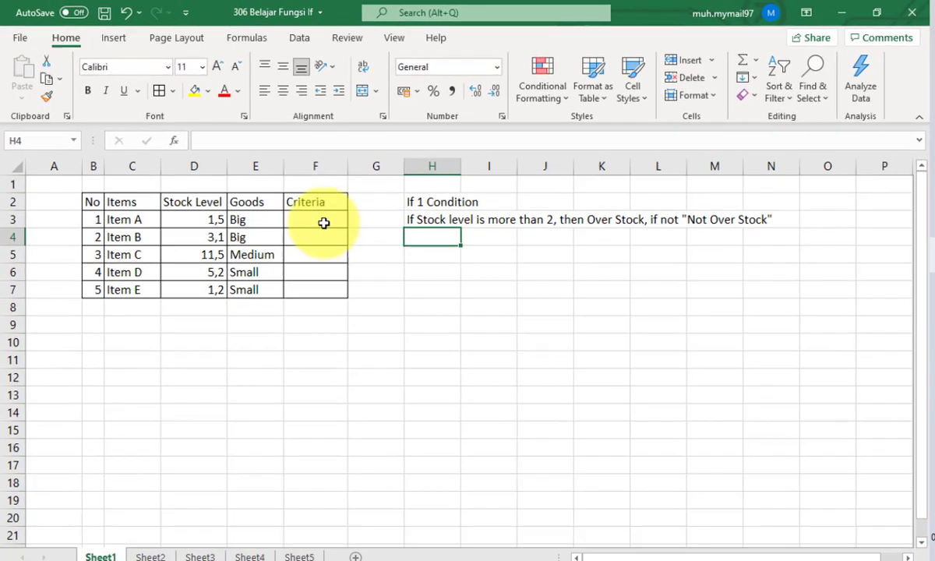
- Start an IF formula in F3 of Sheet1 that tests D3>2 and returns "Over Stock" when true
left_click(310, 212)
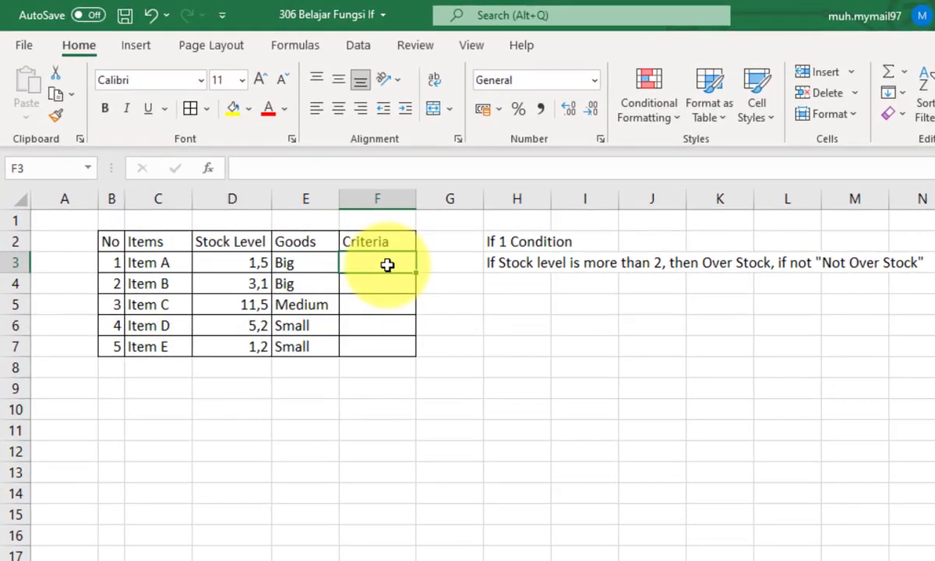
type("=if(")
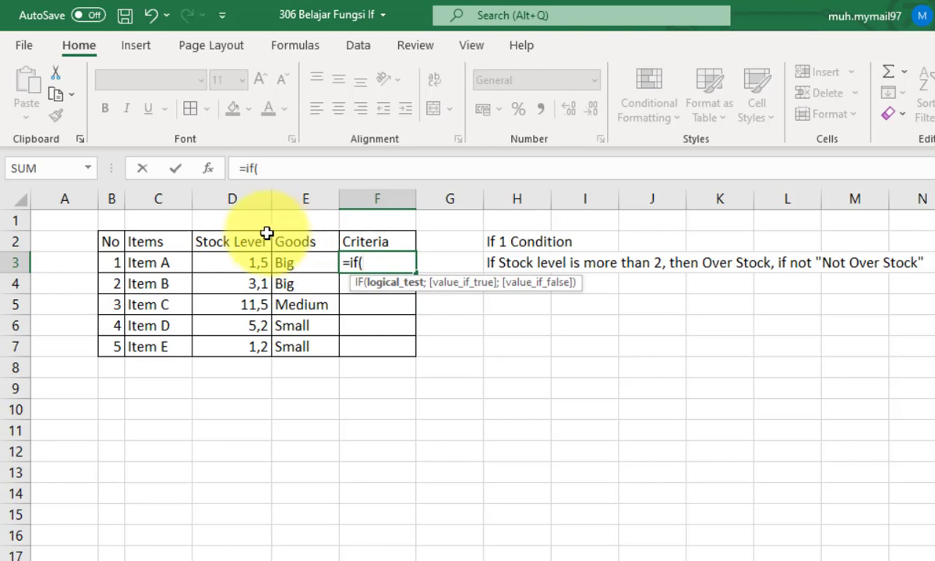
left_click(223, 263)
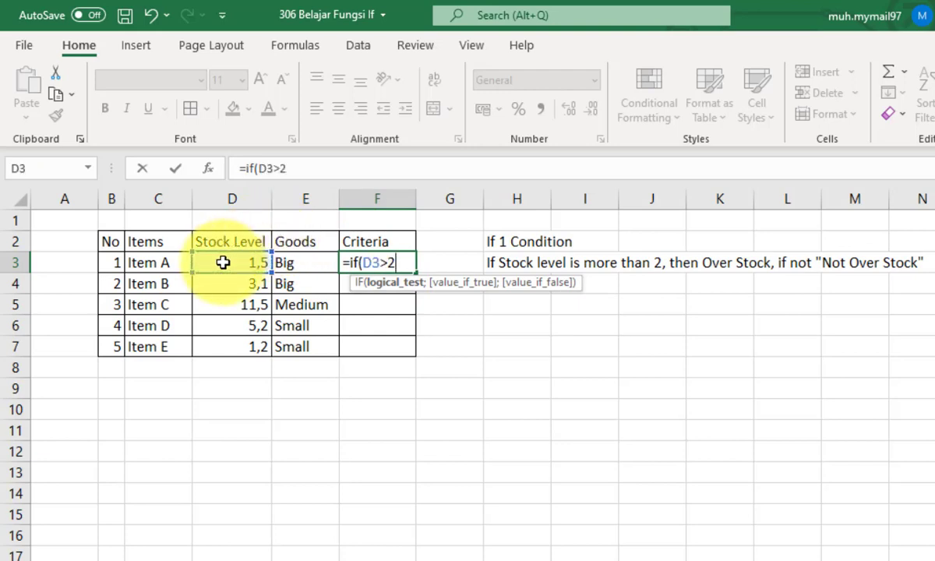
type("2;")
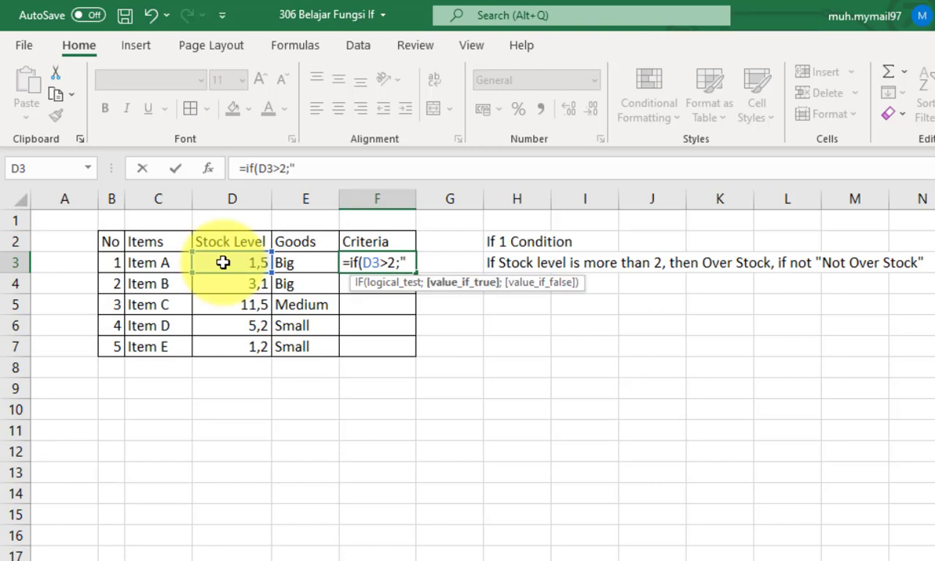
type("\"Over Stock")
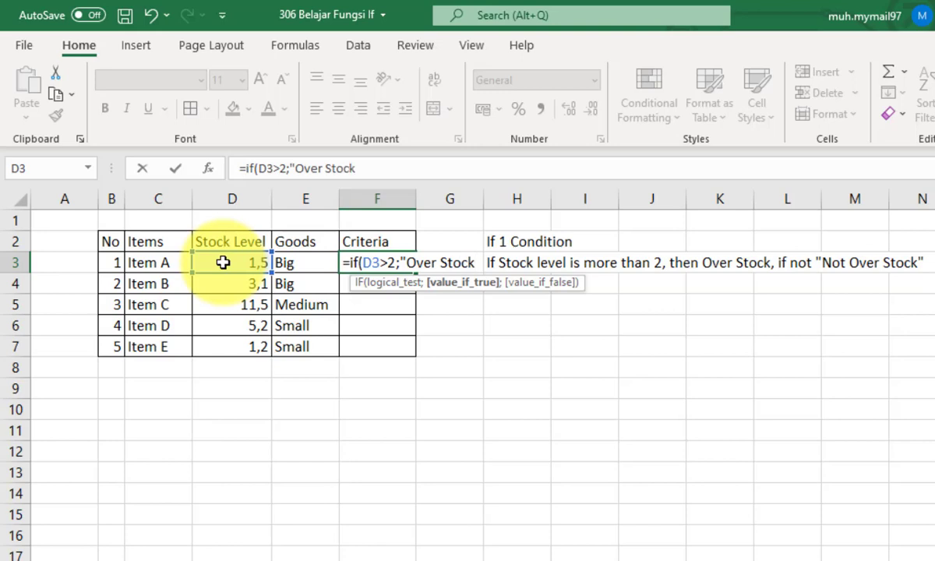
type("\"")
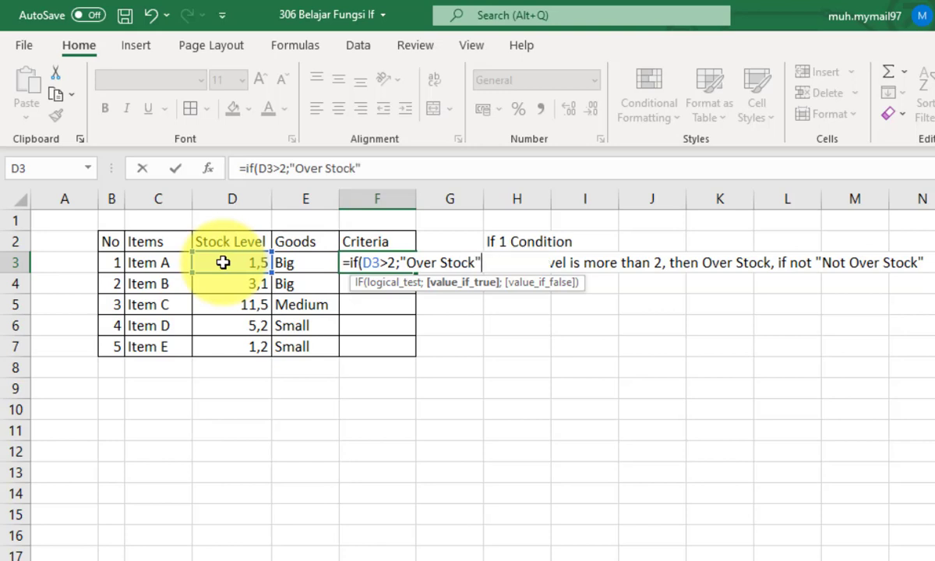
type(";")
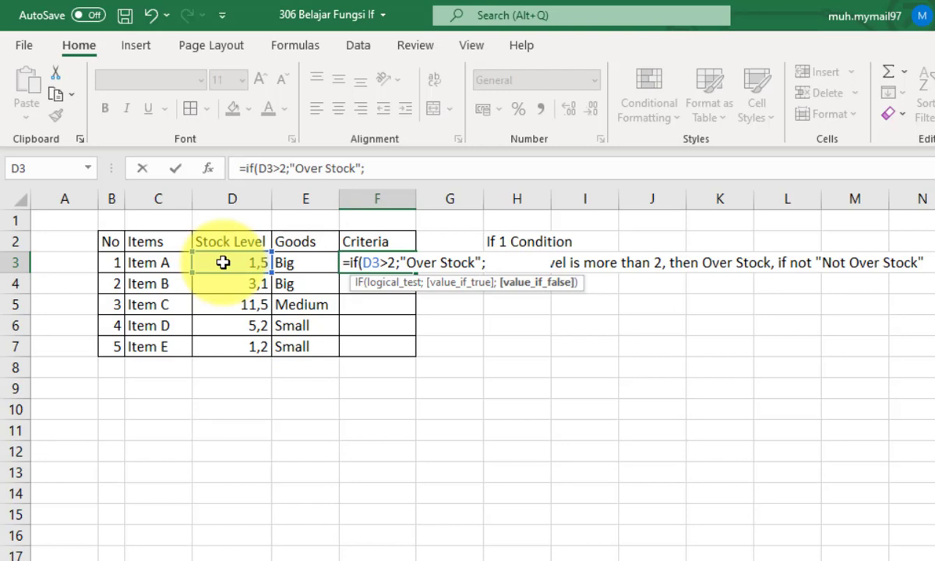
type("\"Non Over ")
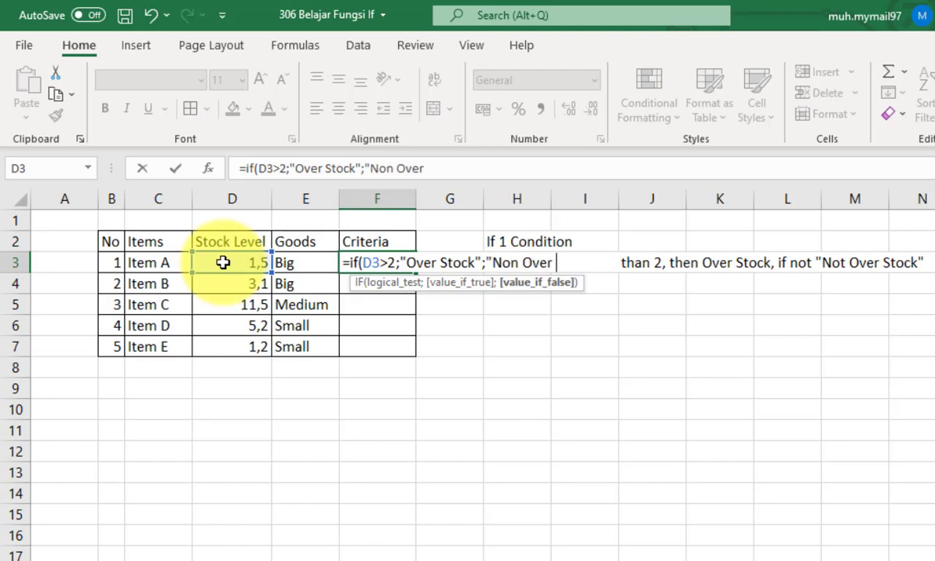
type("Stock\"")
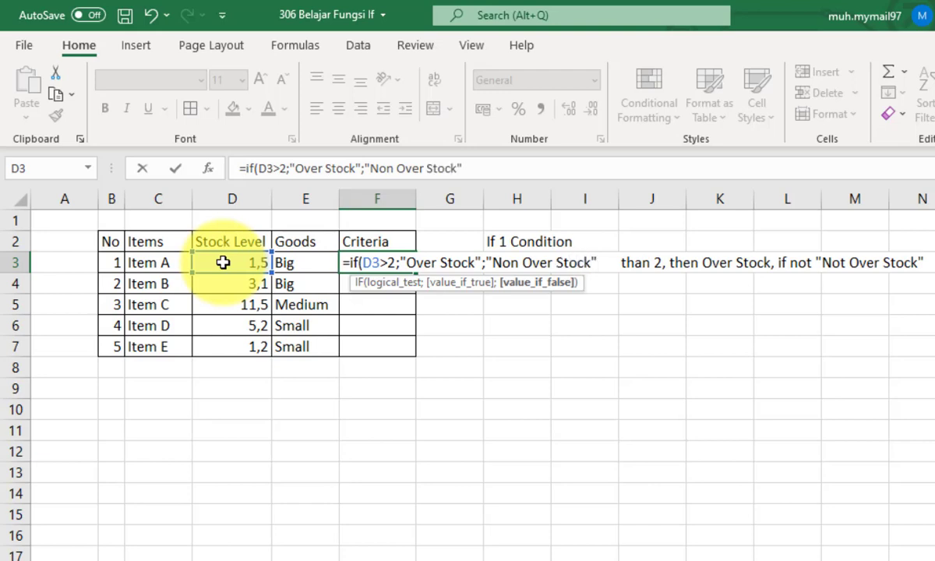
- Complete the F3 formula with "Non Over Stock" as the value if false and enter it
type(")")
key("Return")
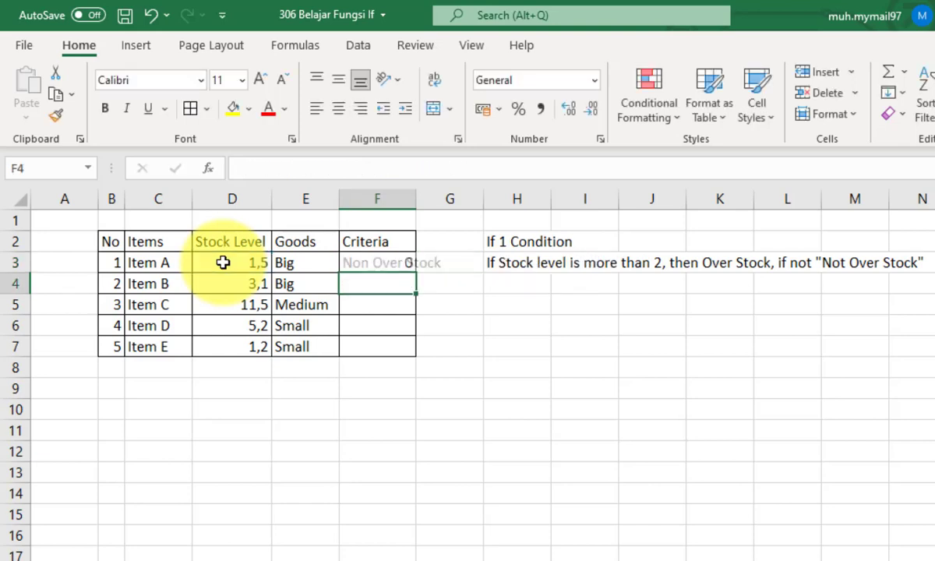
- Copy the F3 formula down through F7 and autofit the width of column F
left_click(396, 264)
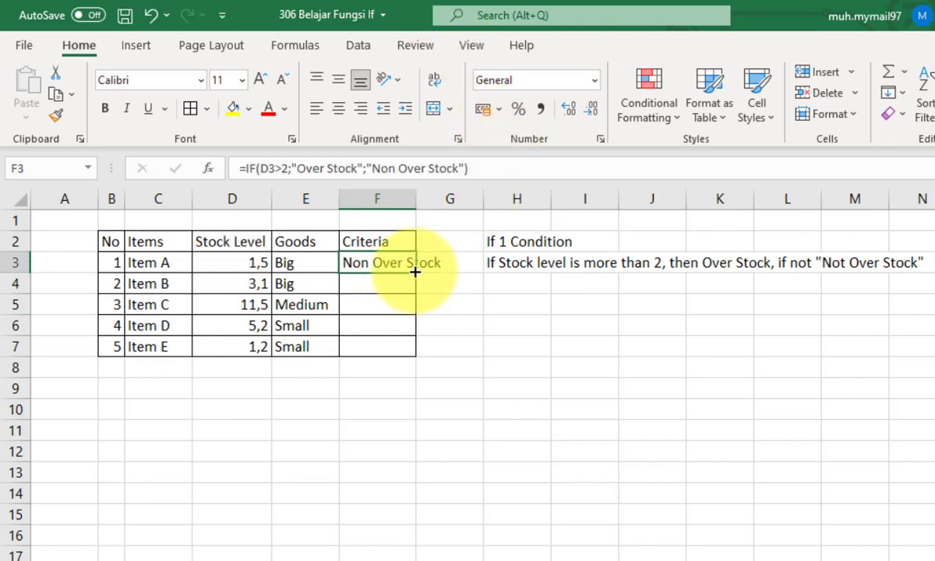
double_click(415, 271)
double_click(416, 199)
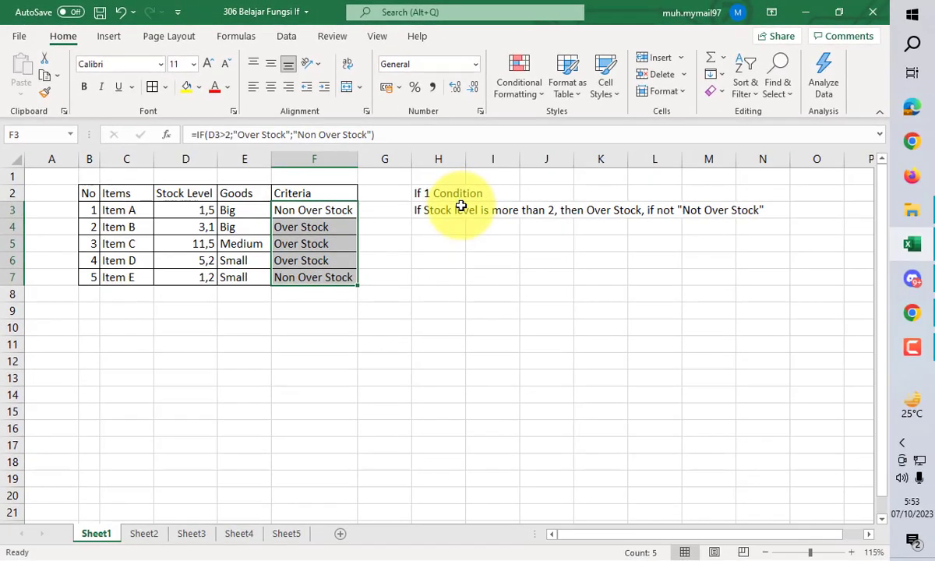
left_click(190, 225)
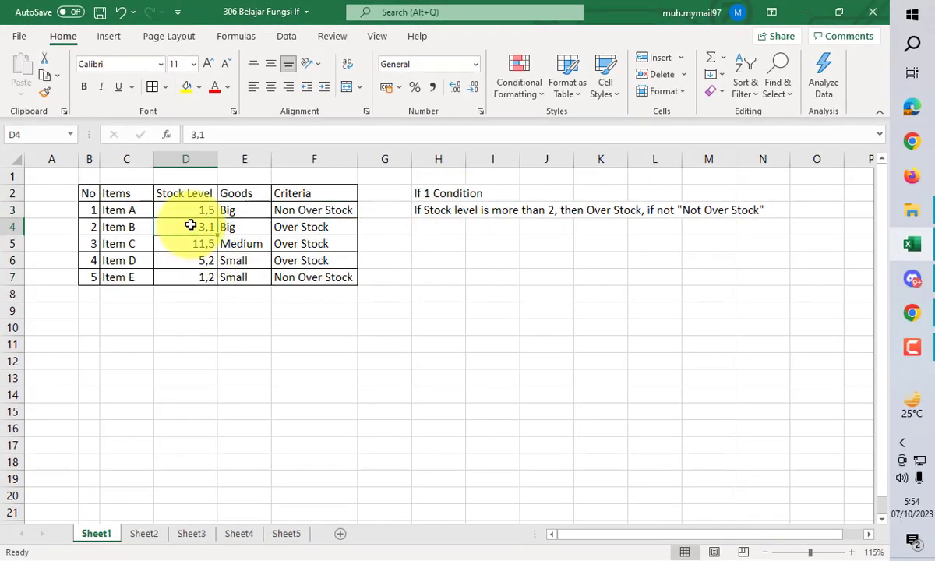
left_click(182, 264)
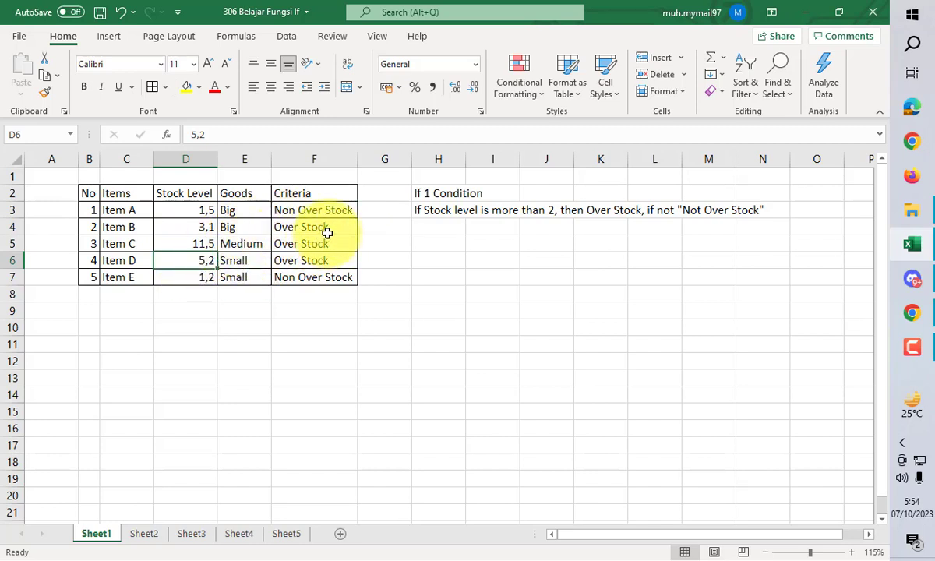
- On Sheet2, start an IF formula in F3 that tests D3>2 and opens a nested IF as its value if true
left_click(145, 535)
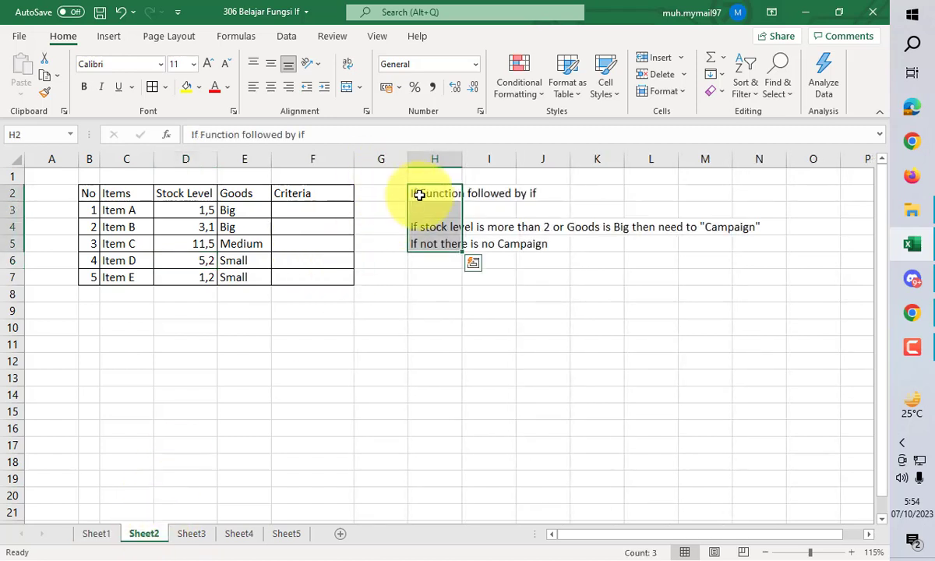
left_click(296, 212)
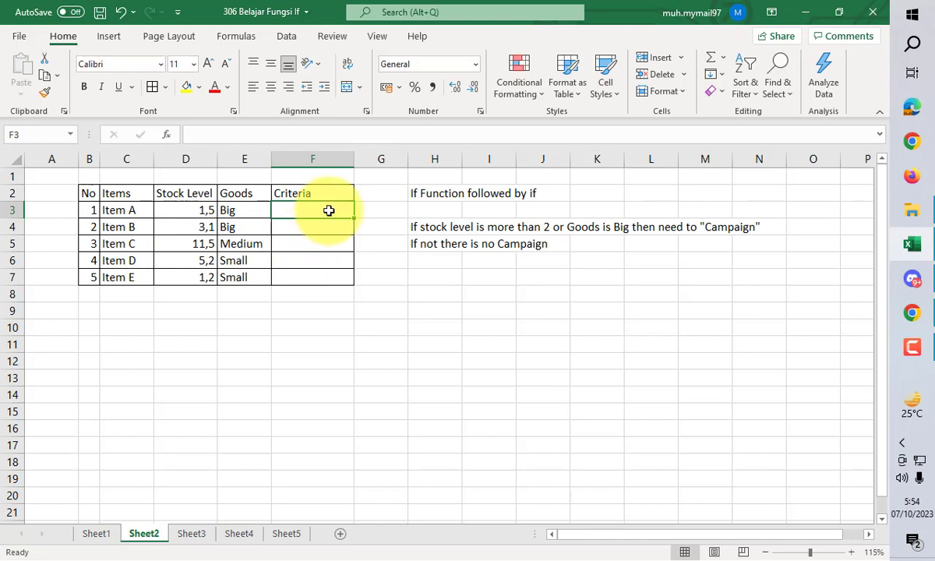
type("=if(")
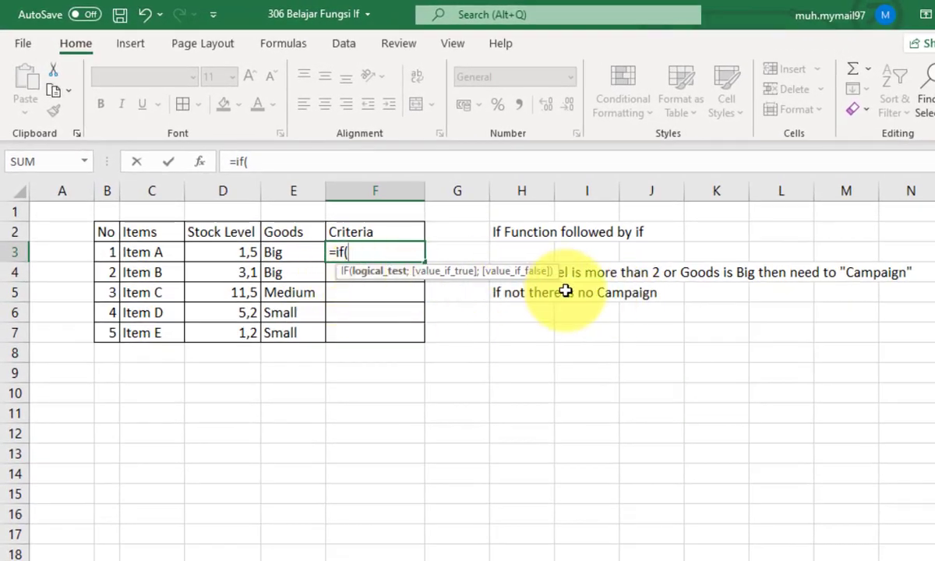
left_click(225, 249)
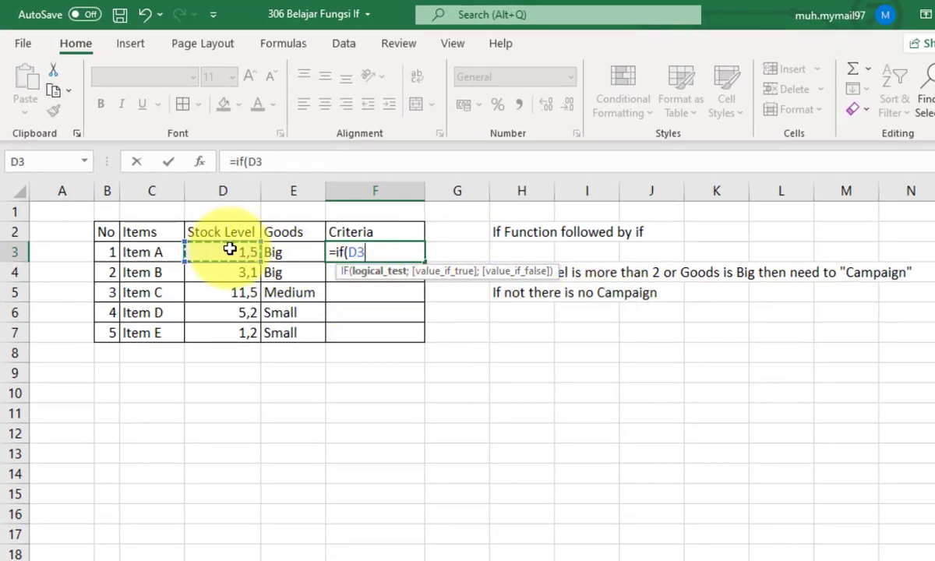
type(">2;")
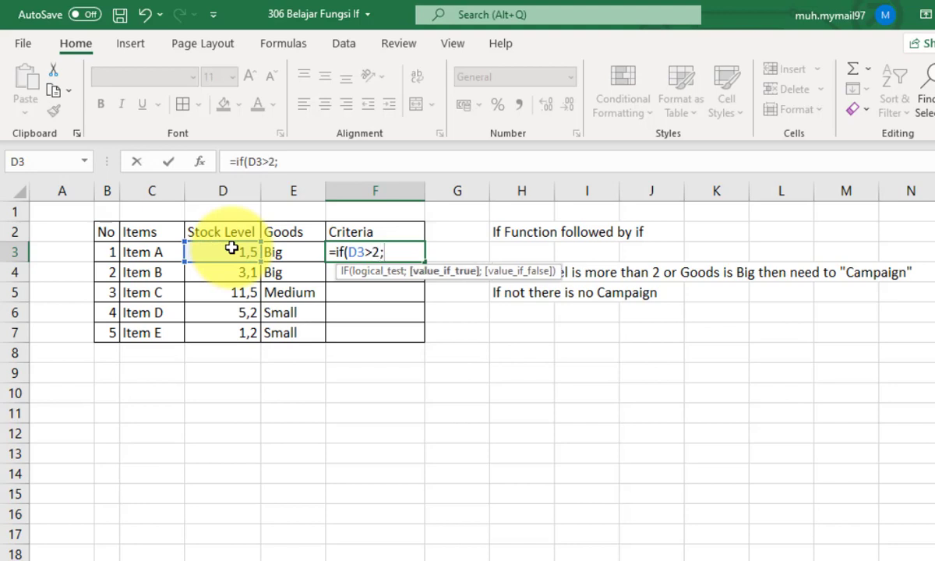
type("if")
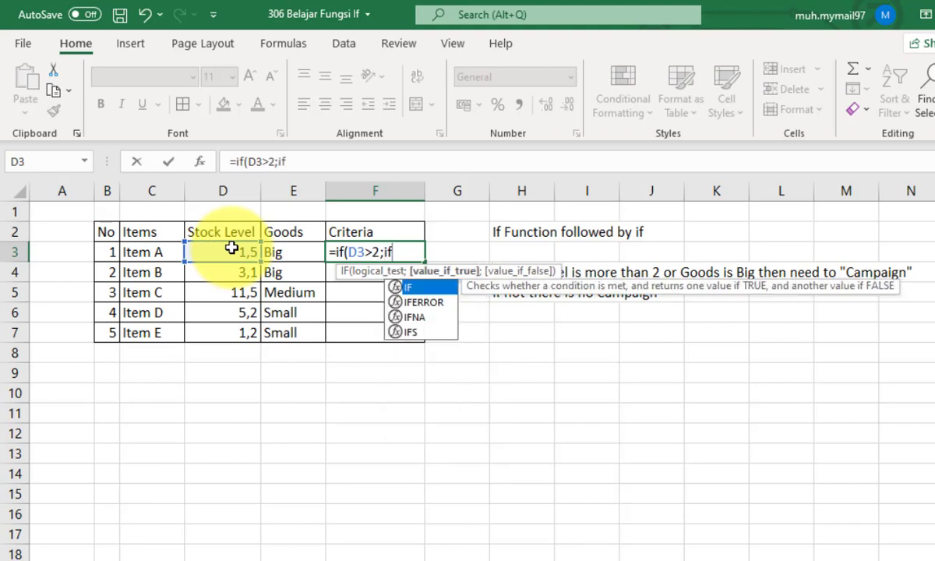
type("(")
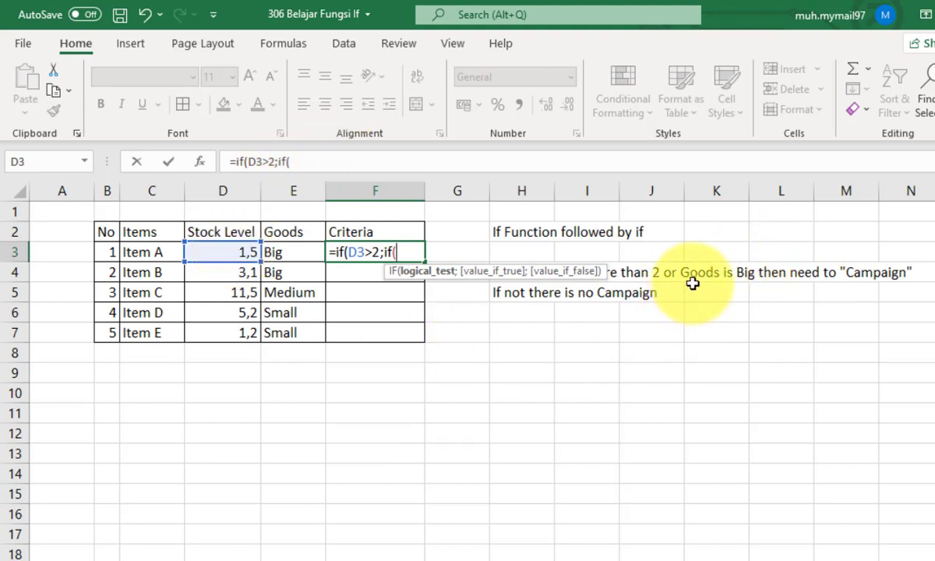
- Complete the nested IF with the test E3="Big", returning "Campaign" if true and "not Campaign" if false
left_click(294, 252)
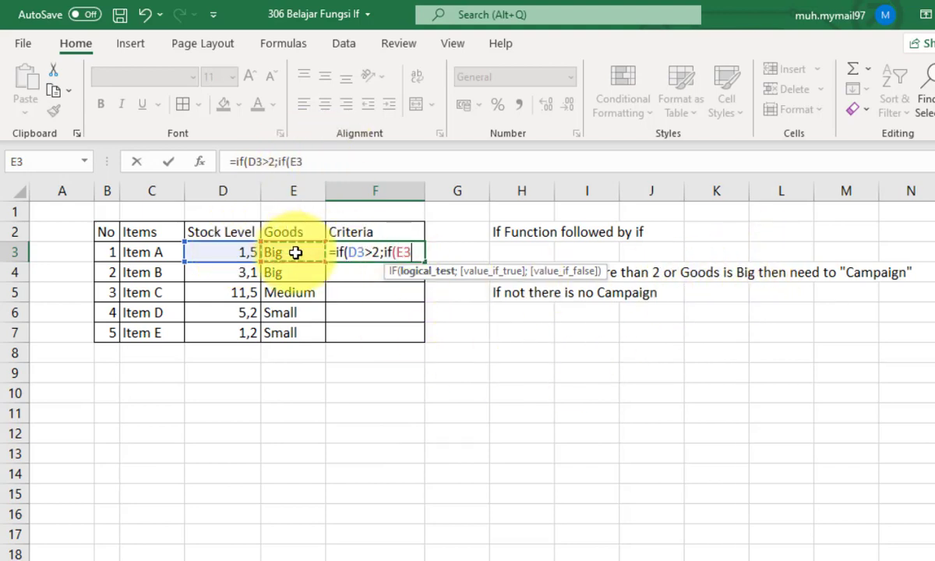
type("=\"B")
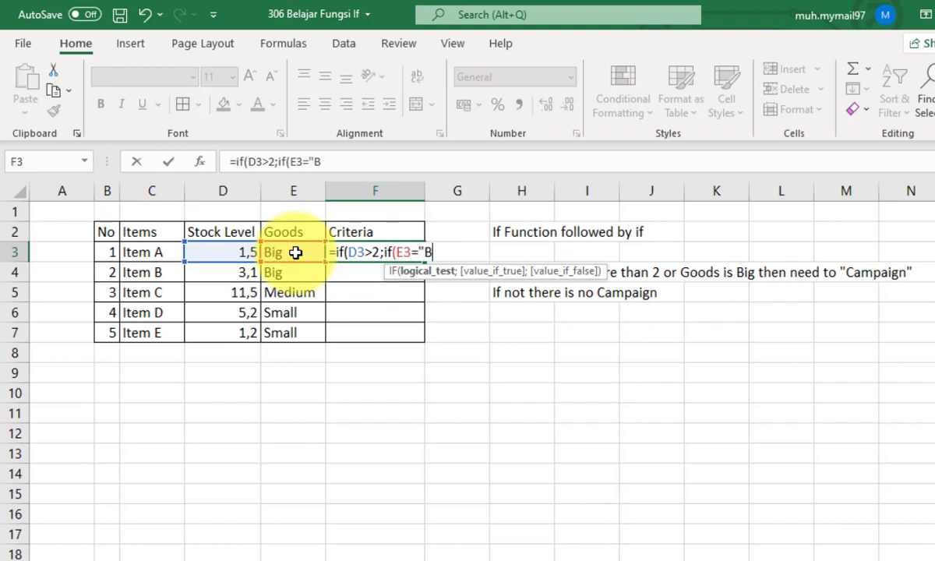
type("ig\";")
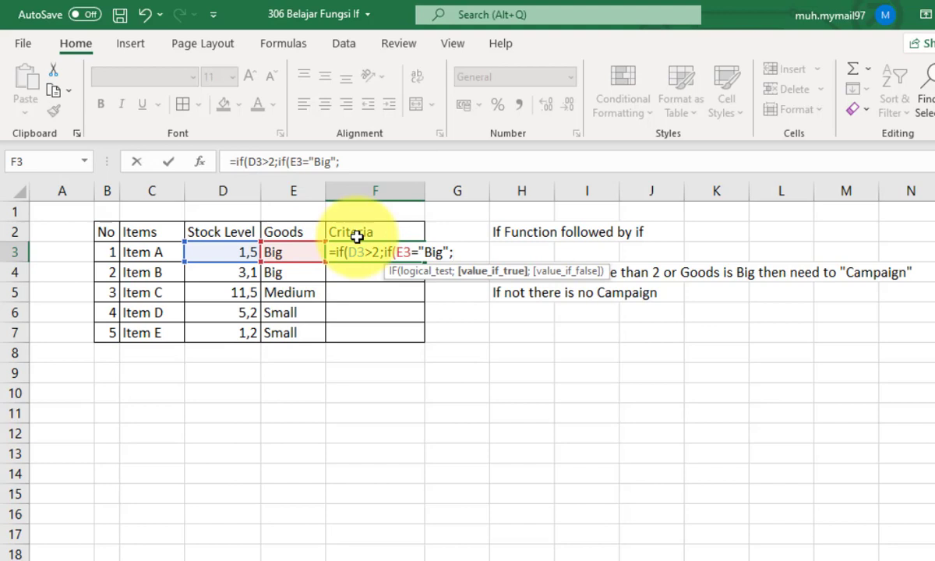
type("\"Campaign")
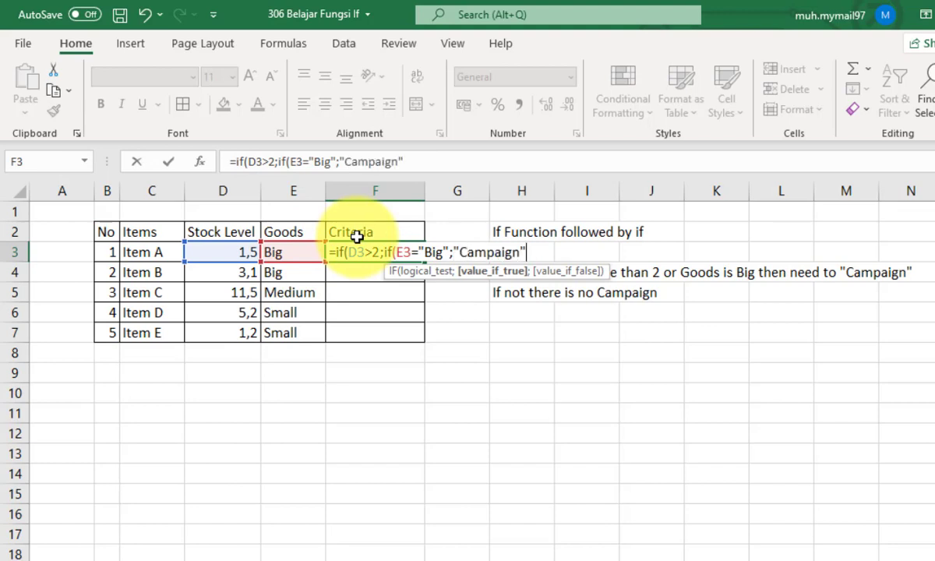
type("\";\"no")
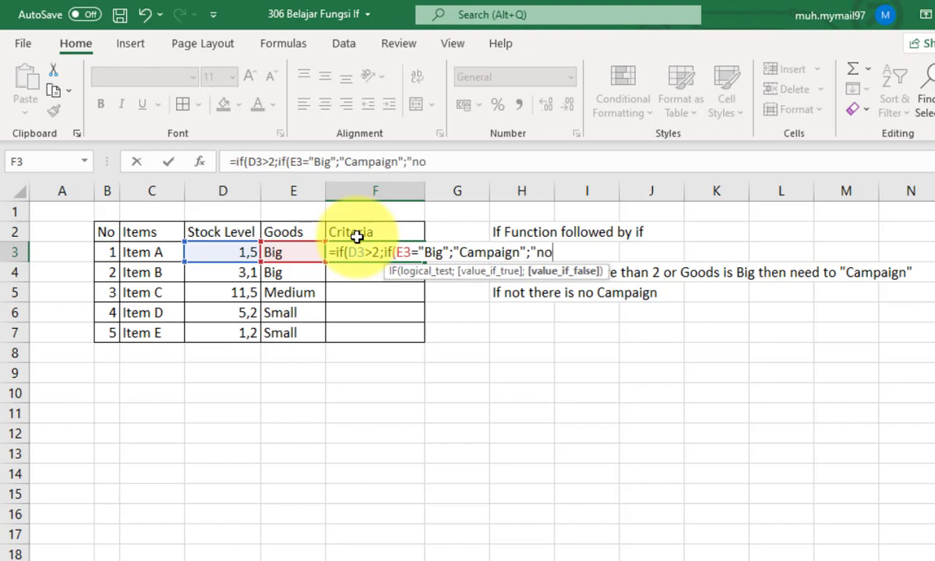
type("t Camp")
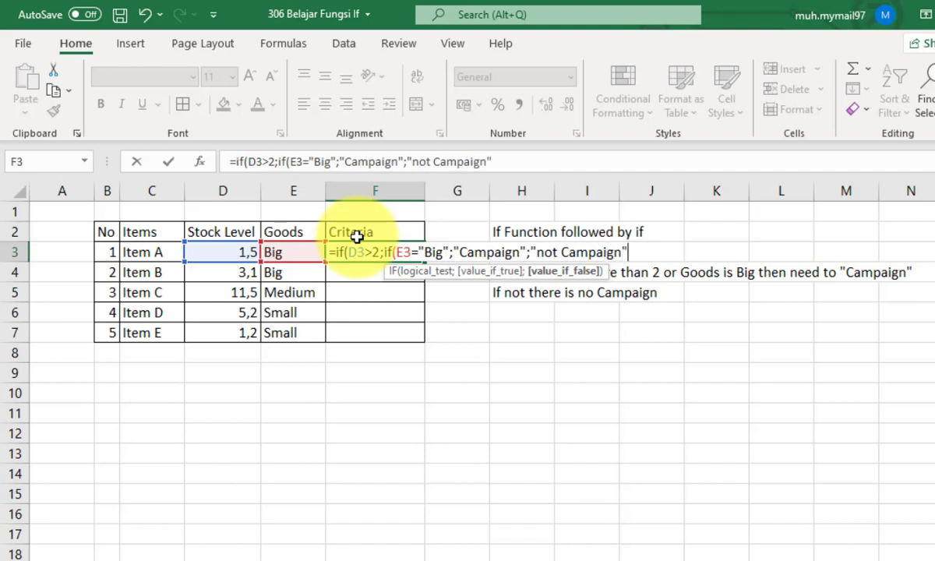
type("aign\");")
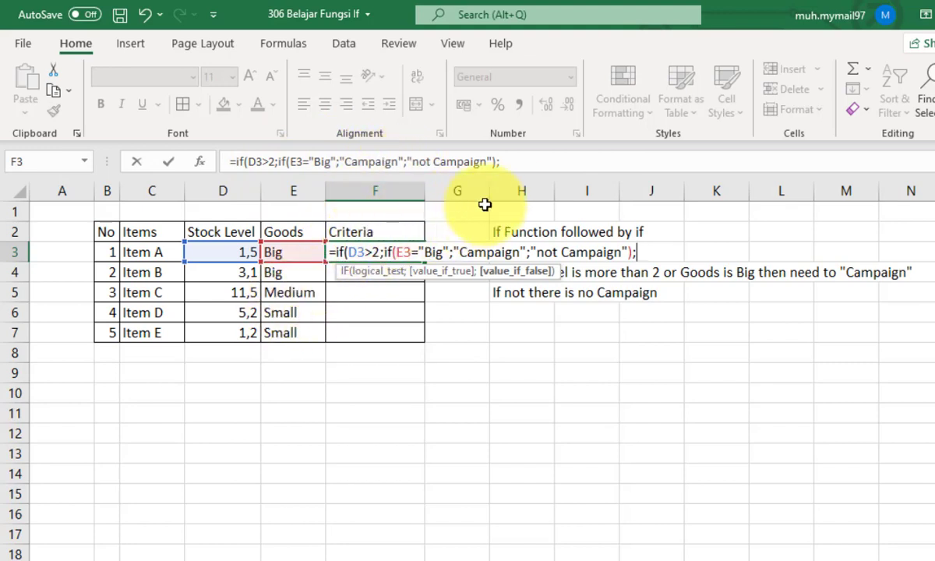
- Complete the outer IF in F3 with "not Campaign" as its value if false and enter the formula
left_click(558, 161)
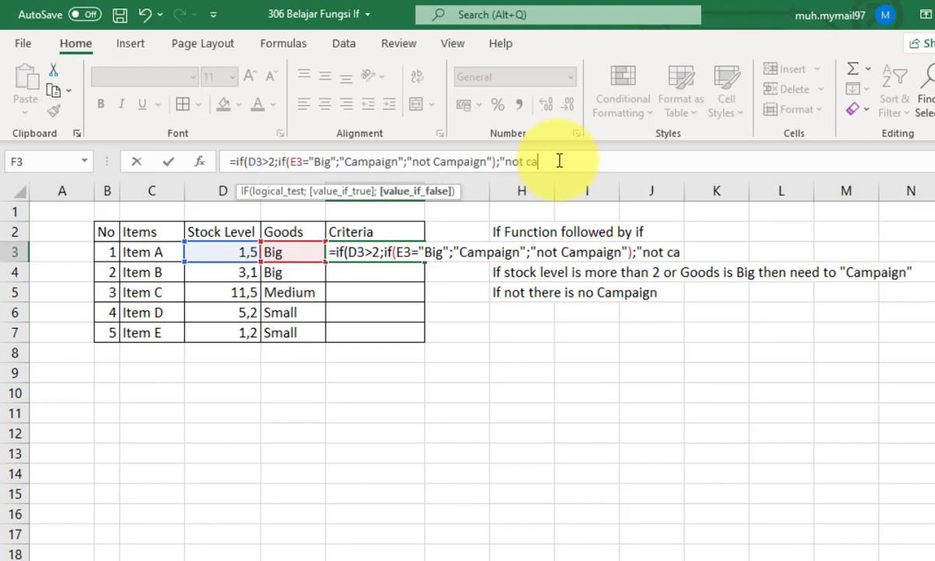
key("BackSpace")
key("BackSpace")
type("Campaign")
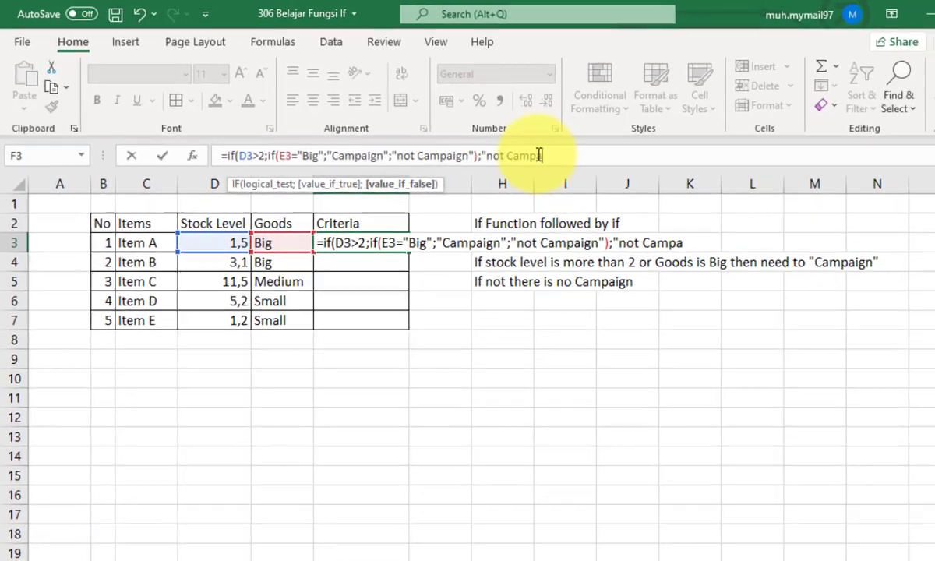
type("\")")
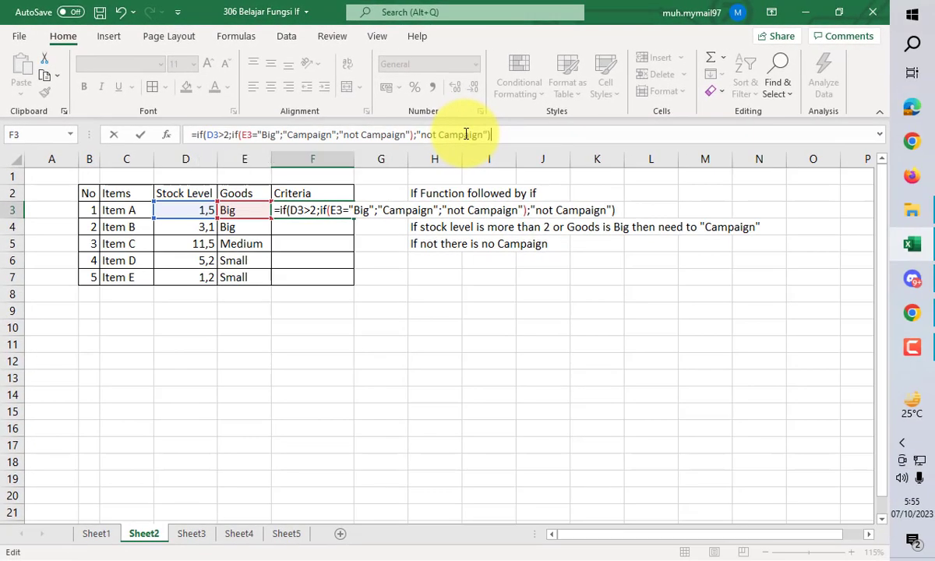
key("Return")
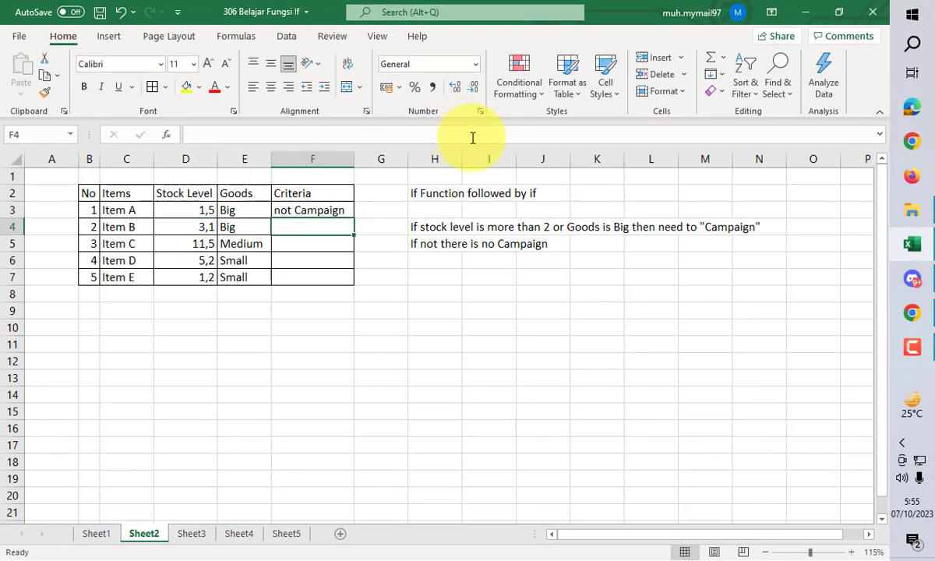
- Copy the F3 formula down through F7 and check the result against Item B's stock level and goods
left_click(344, 212)
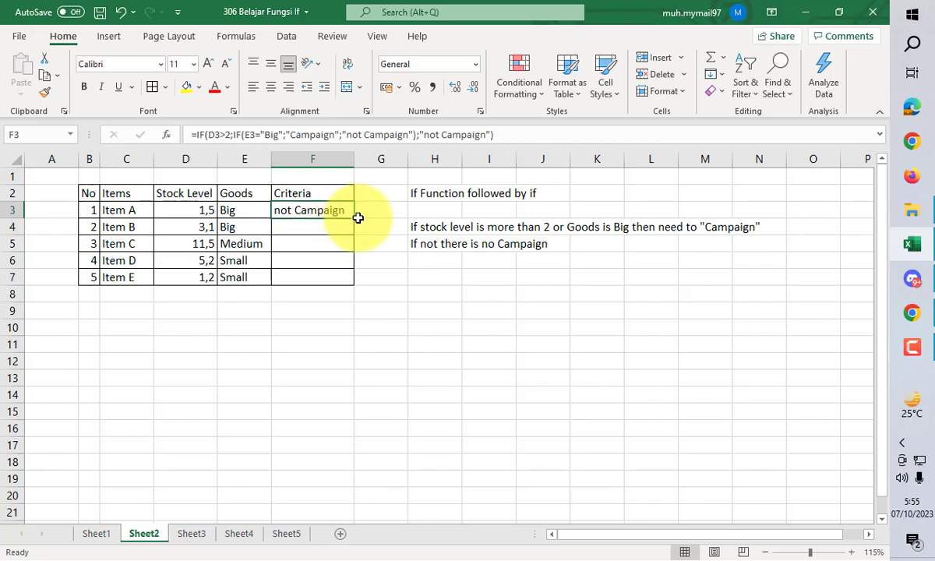
double_click(354, 219)
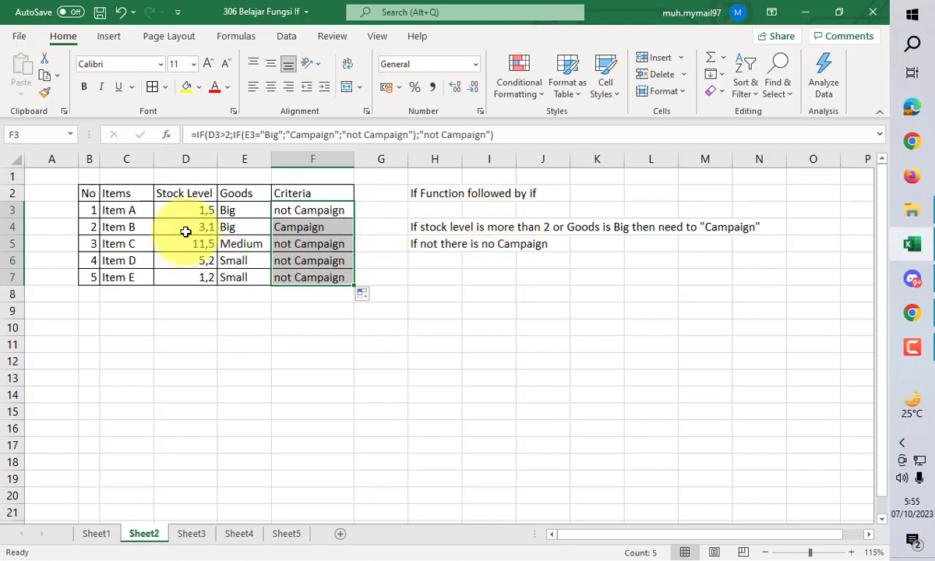
left_click(190, 226)
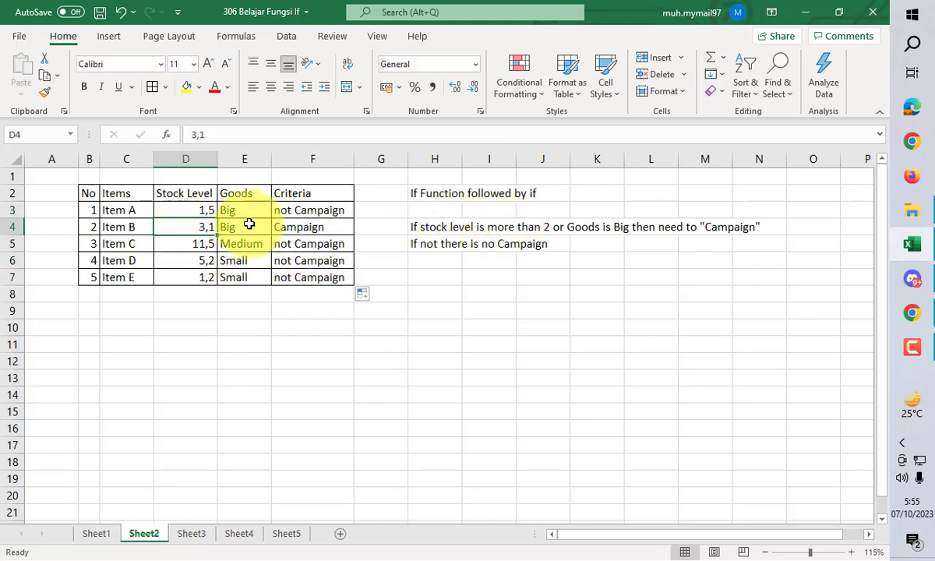
left_click(243, 227)
left_click(86, 227)
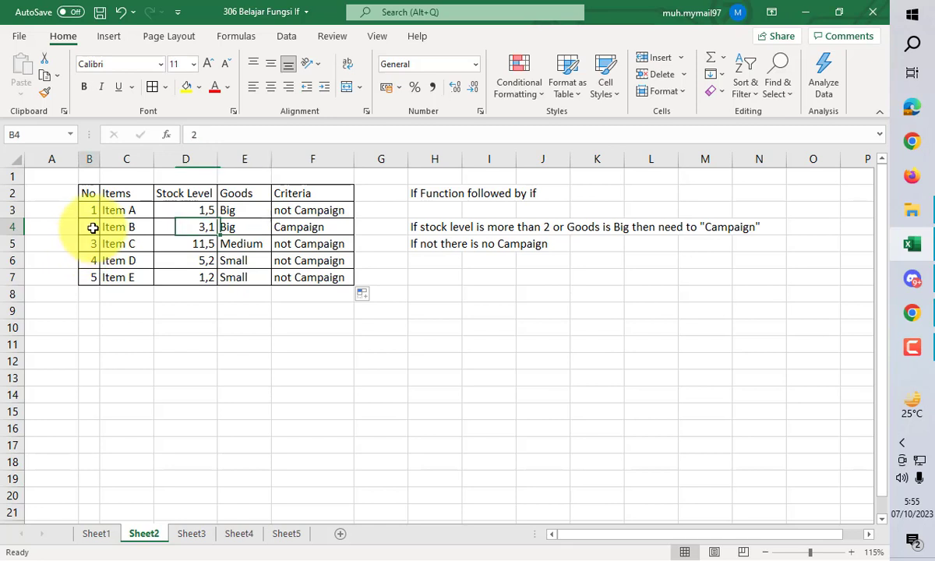
left_click(113, 227)
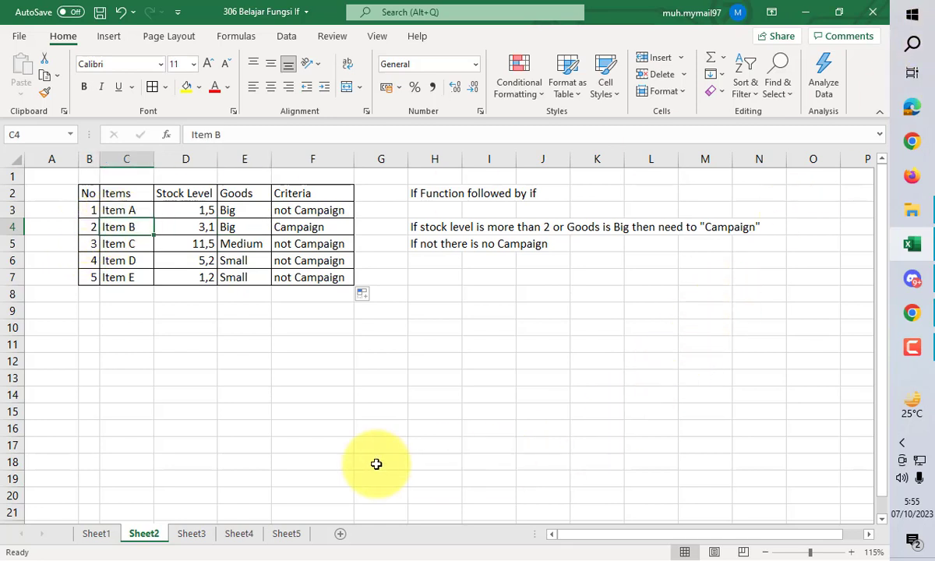
- On Sheet3, start an IF formula in F3 with an AND function as its logical test
left_click(181, 536)
left_click(130, 537)
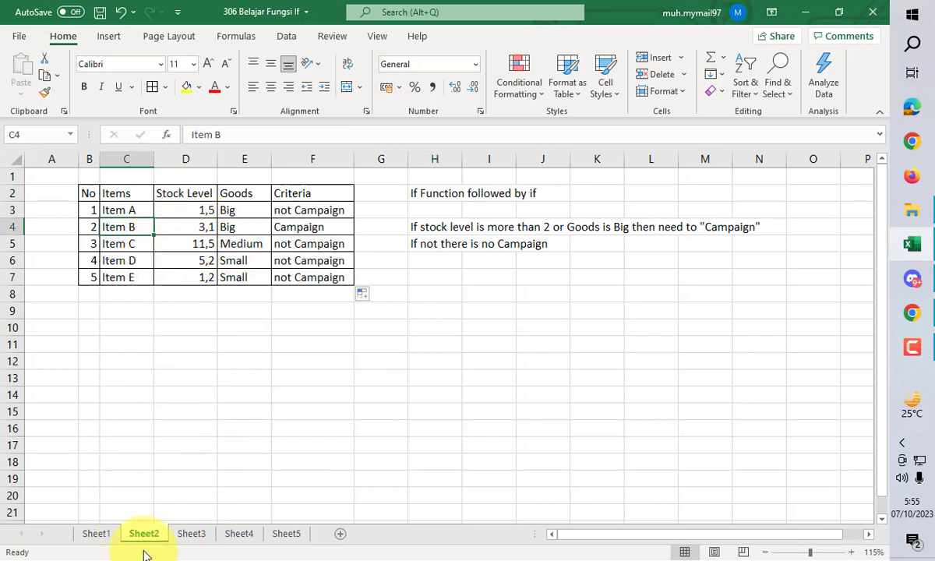
left_click(187, 536)
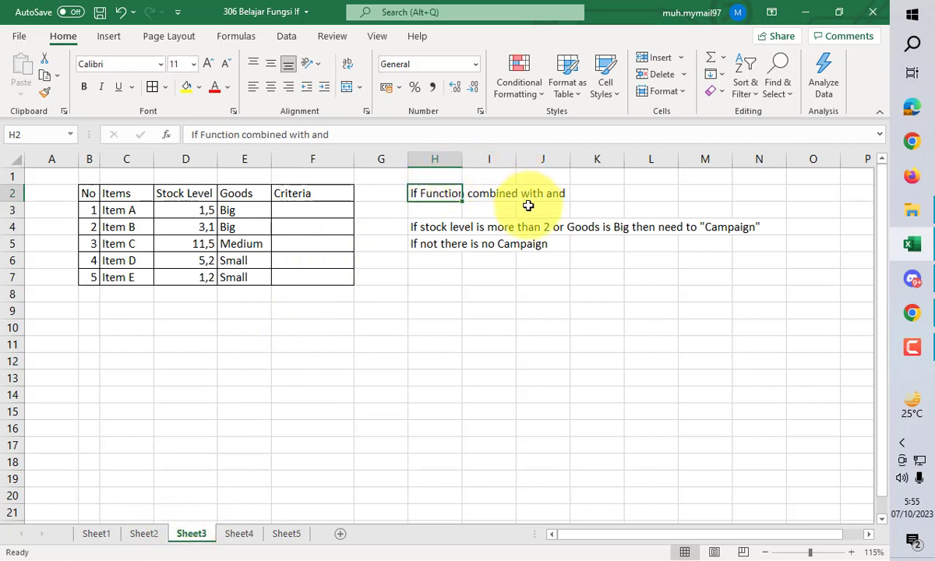
left_click(312, 211)
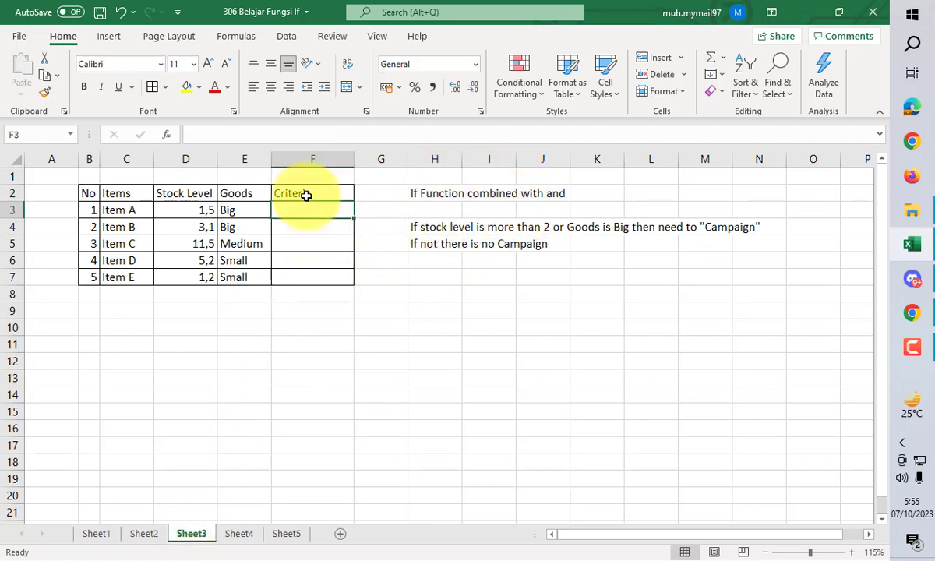
type("=if")
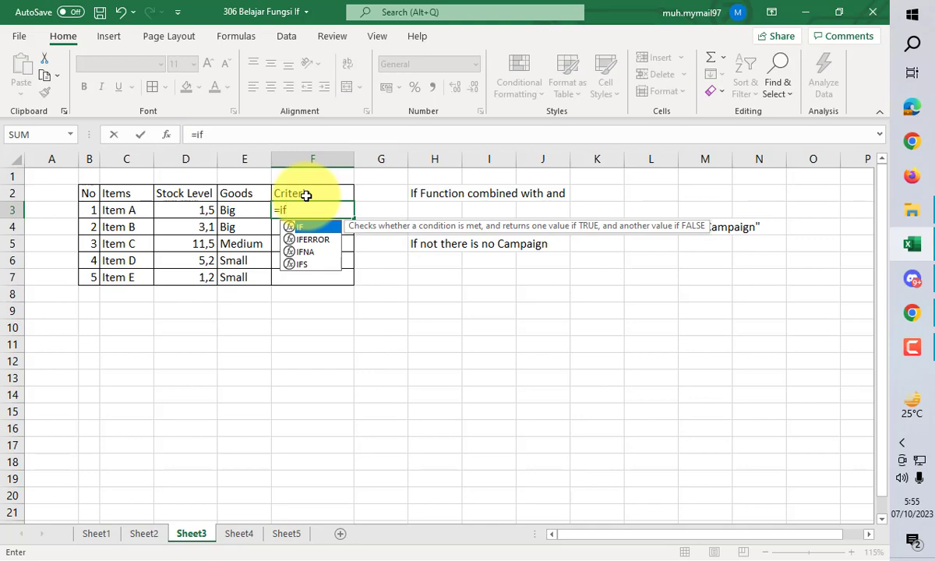
type("(")
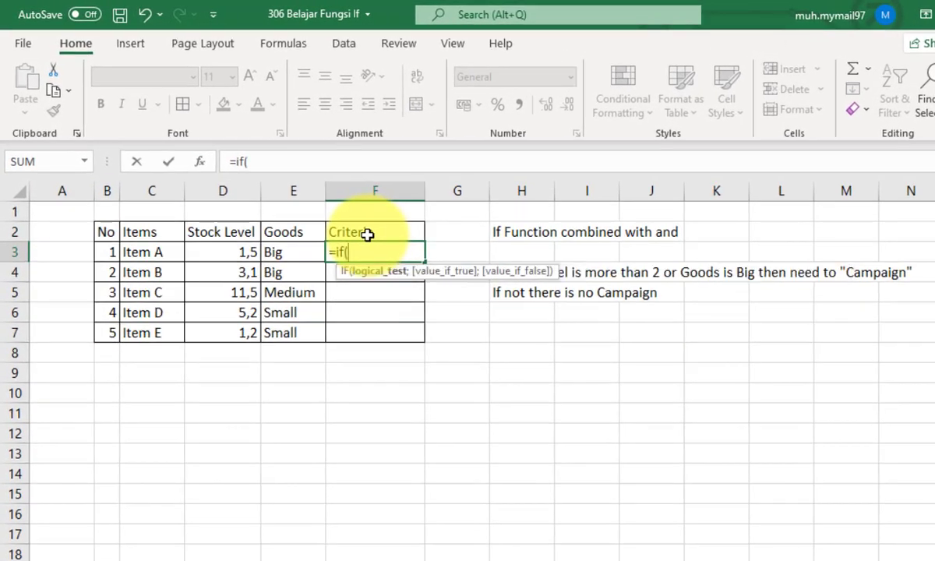
type("and")
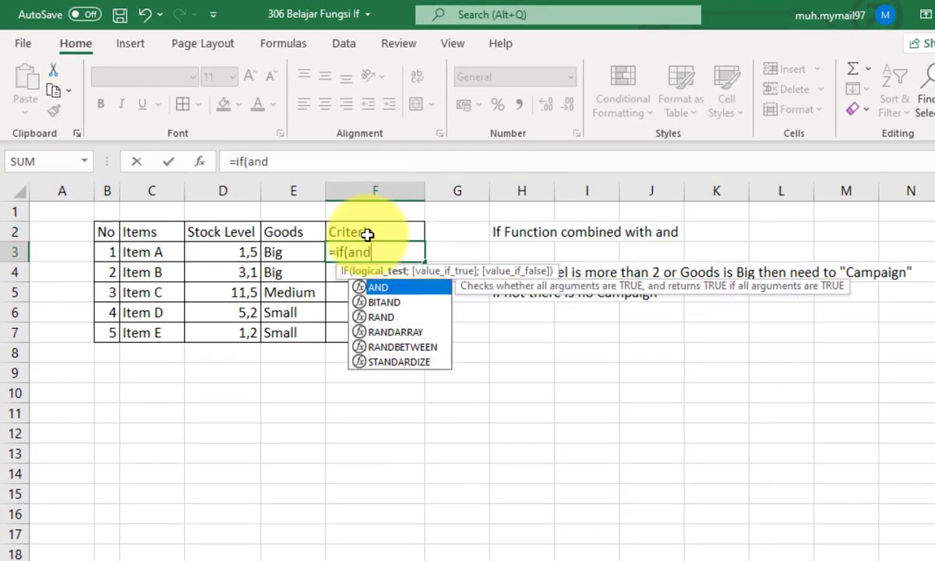
type("(")
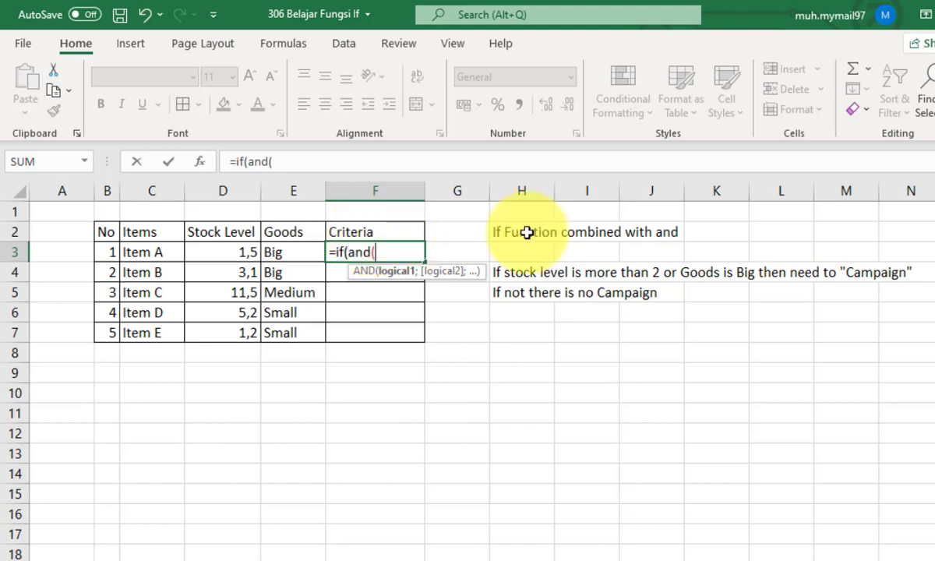
- Fill the AND function with the conditions D3>2 and E3="Big" and close it
left_click(232, 252)
type(">")
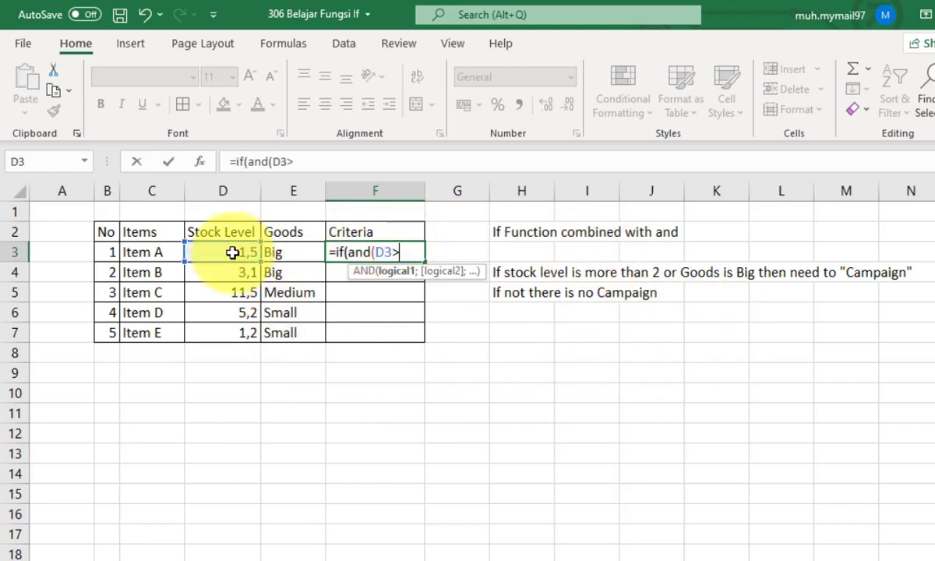
type("2;")
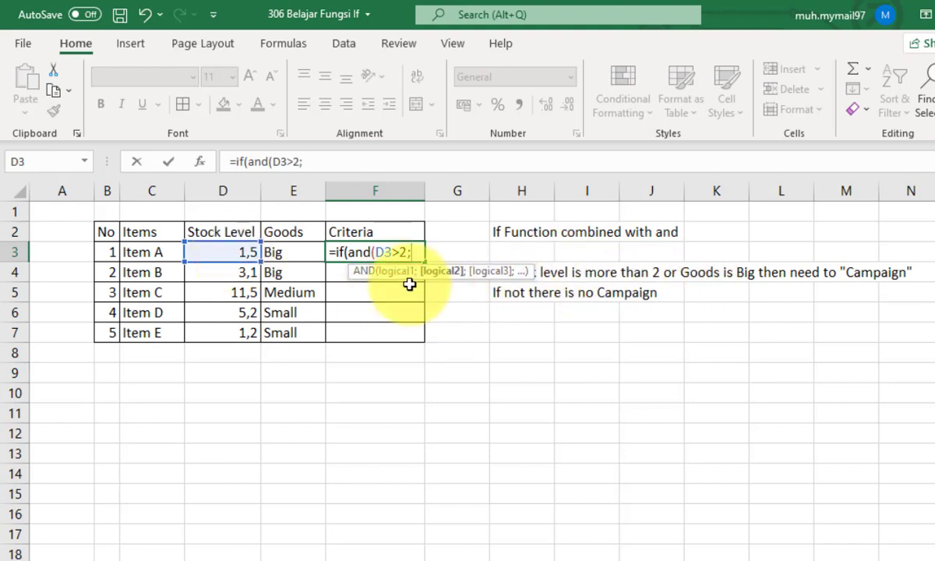
left_click(290, 255)
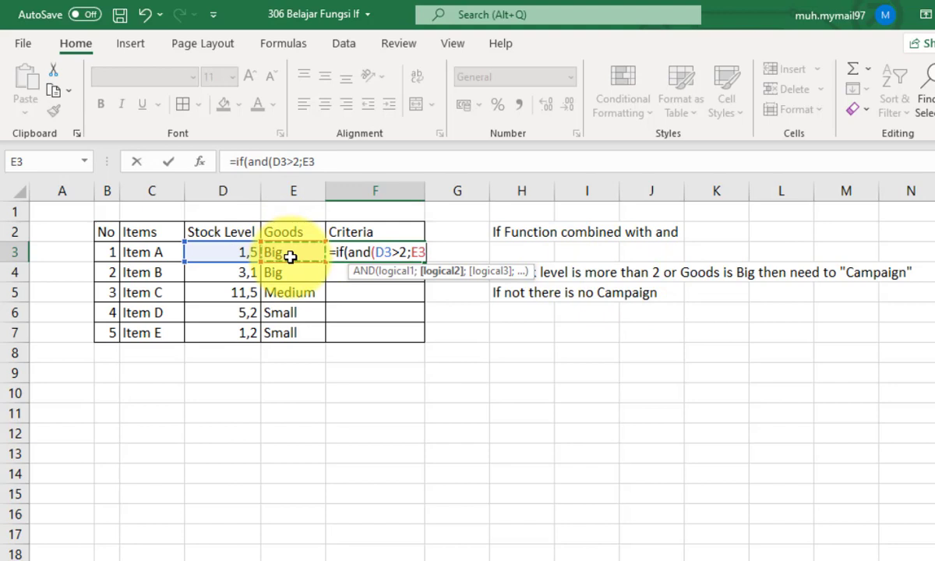
type("=\"Big")
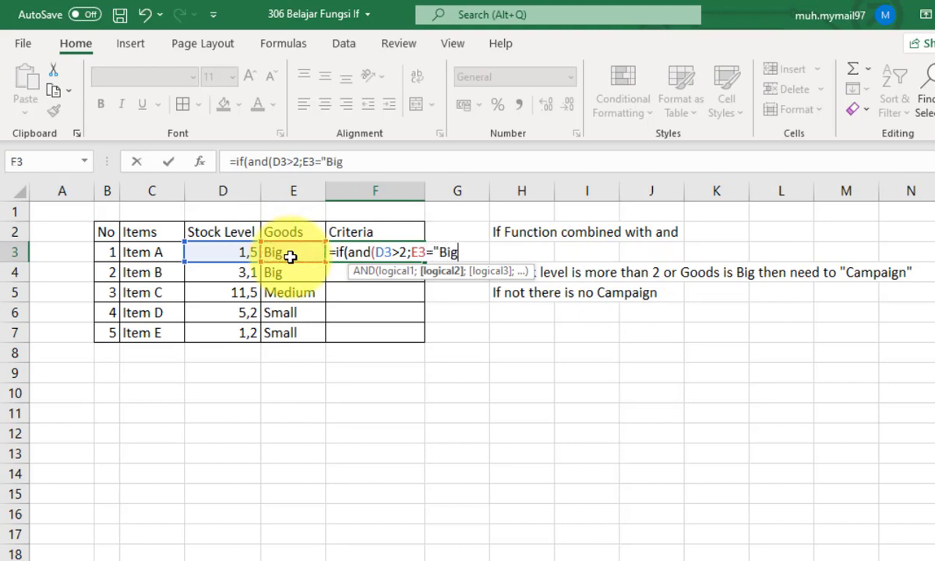
type("\");\"Campaign\"")
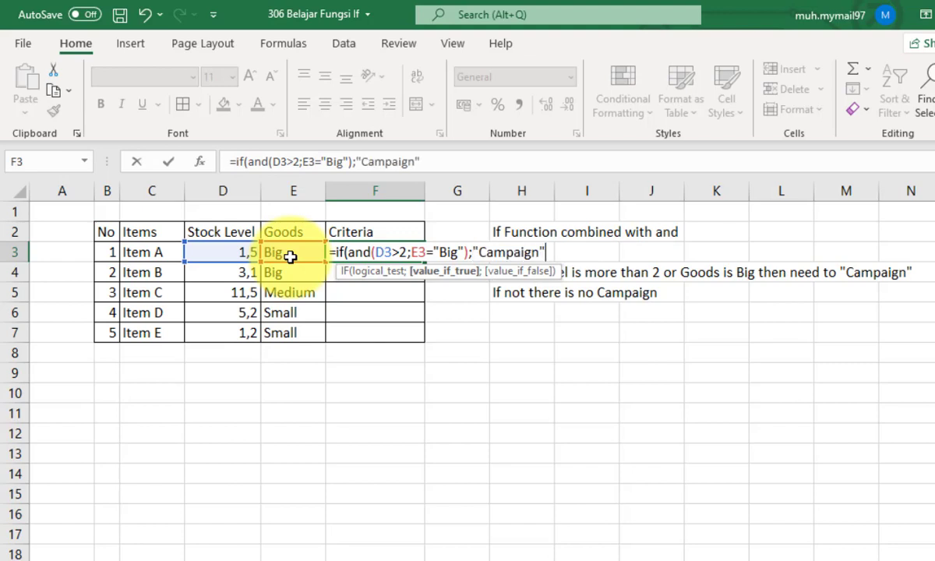
- Complete the IF with "Campaign" if true and "Non Campaign" if false, and enter the formula
type(";\"N")
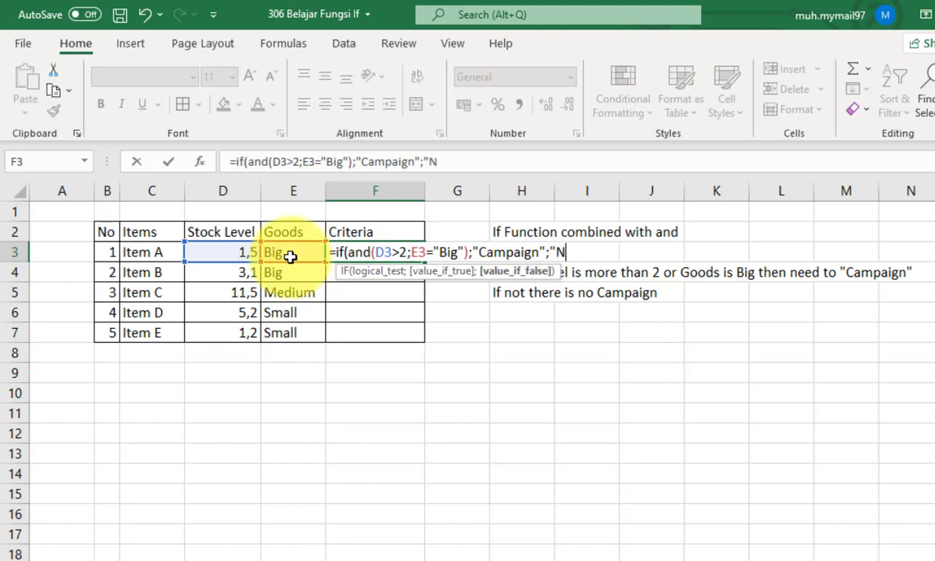
type("on Ca")
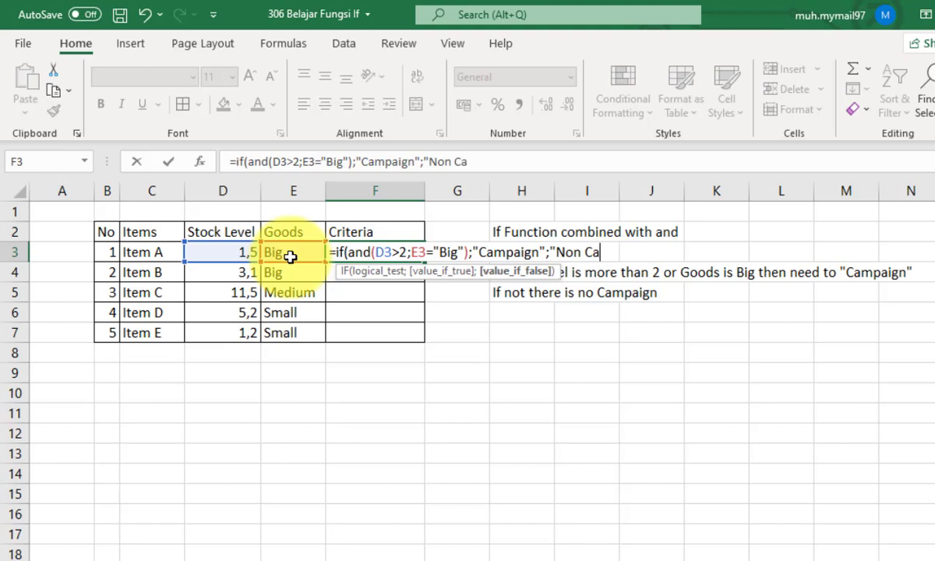
type("mpaig")
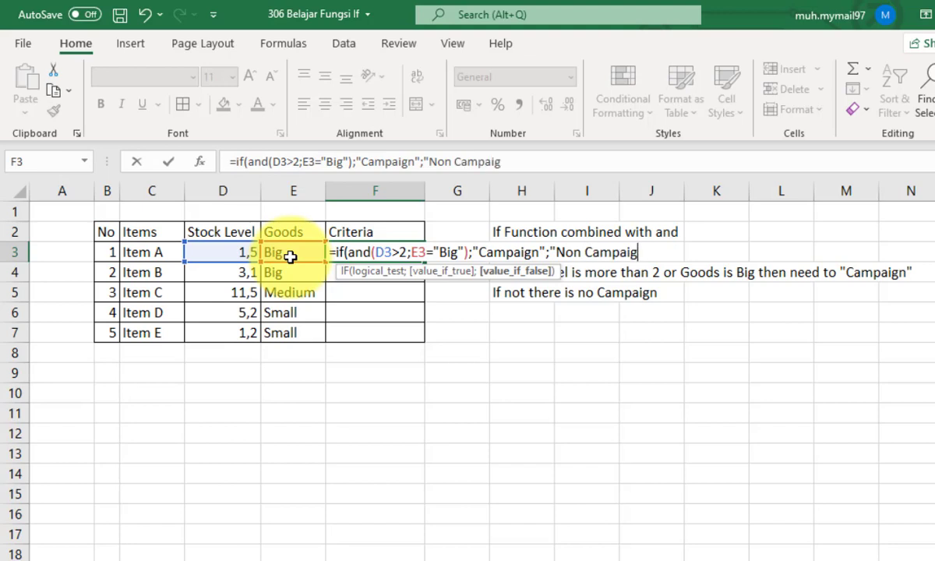
type("n\")")
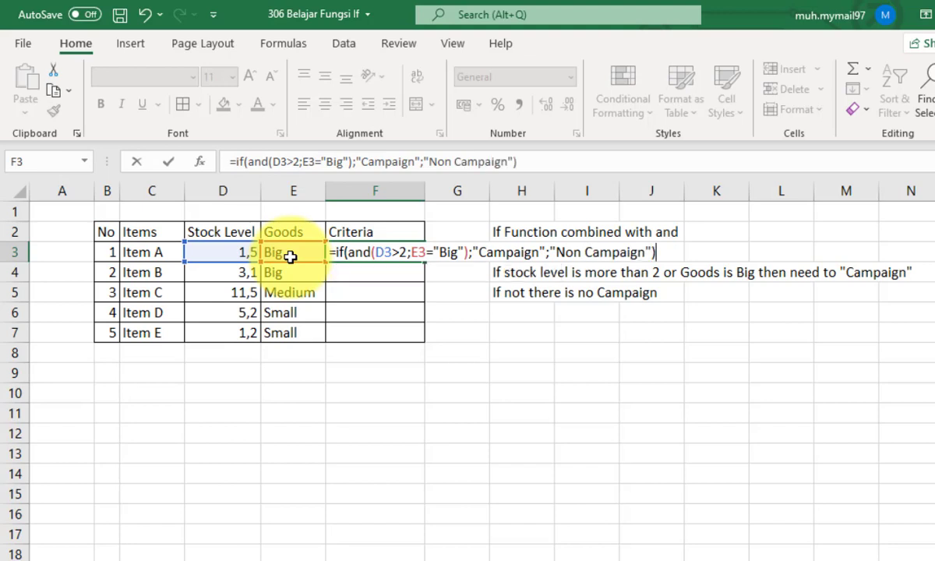
key("Return")
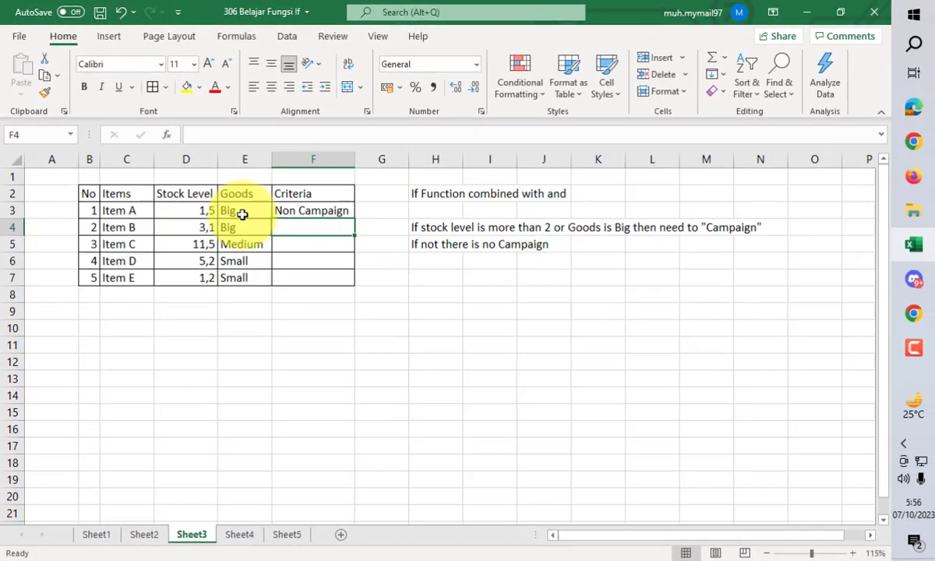
- Check the wording used on Sheet2 and change the value if false in Sheet3's F3 formula to "Not Campaign"
left_click(148, 535)
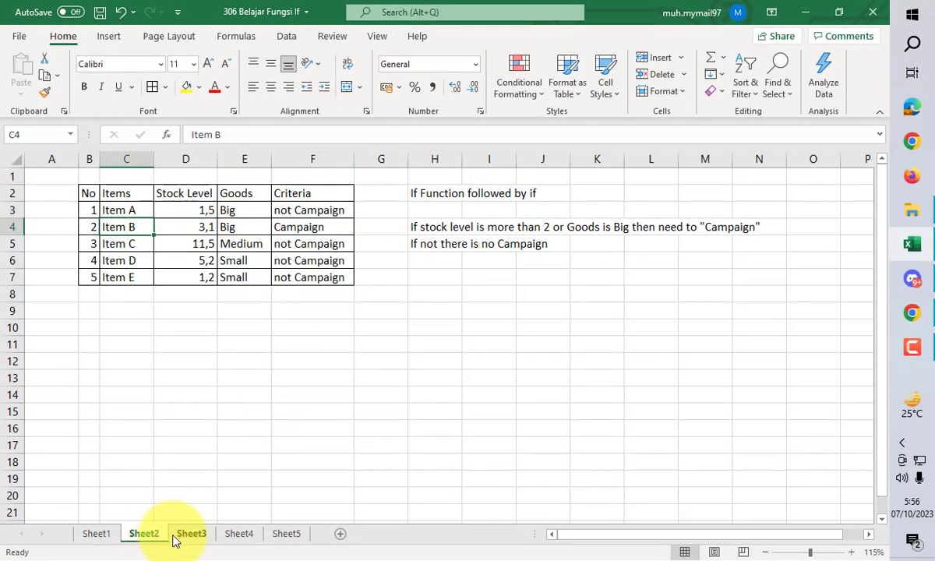
left_click(187, 535)
left_click(324, 209)
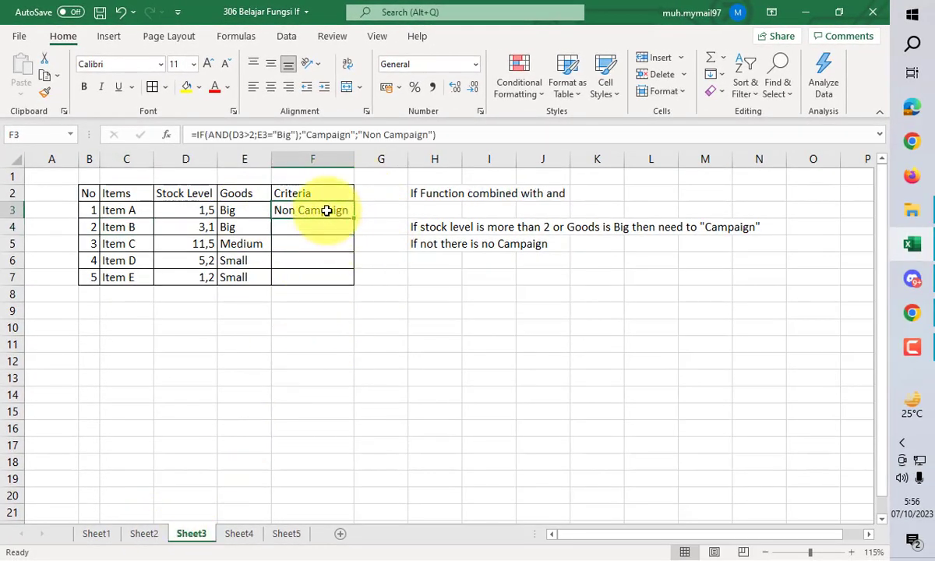
left_click(376, 143)
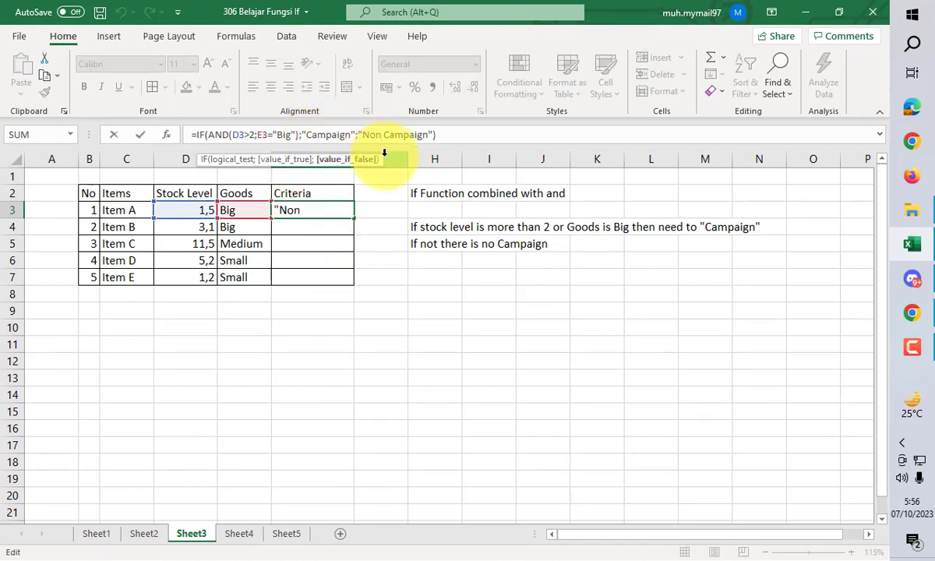
key("BackSpace")
type("t")
key("Return")
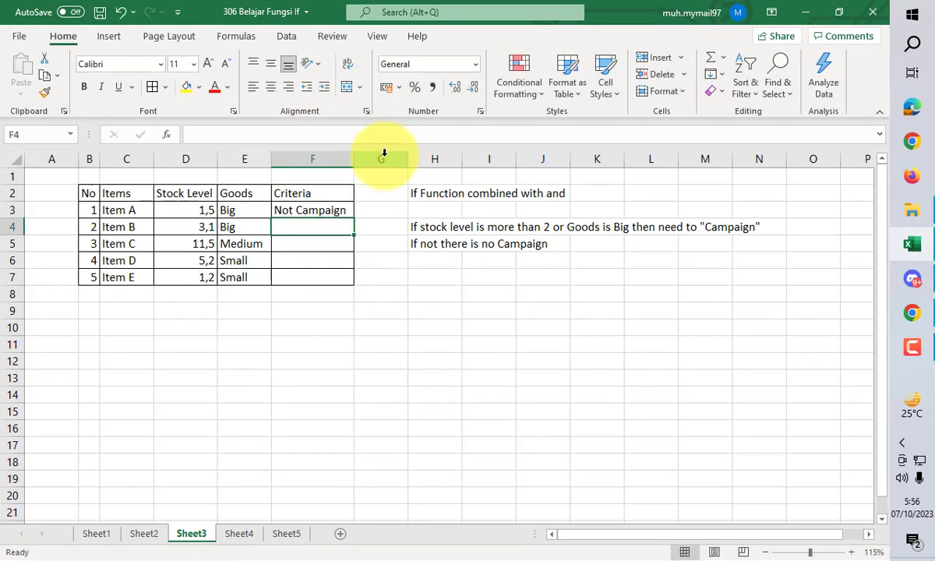
- Copy Sheet3's F3 formula down through F7 and compare the Criteria results with those on Sheet2
left_click(300, 211)
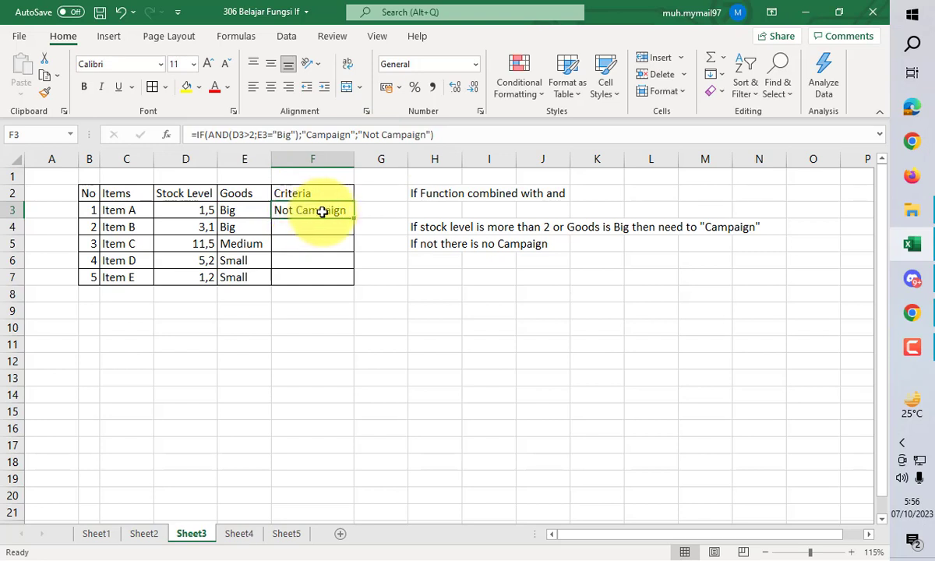
left_click(354, 221)
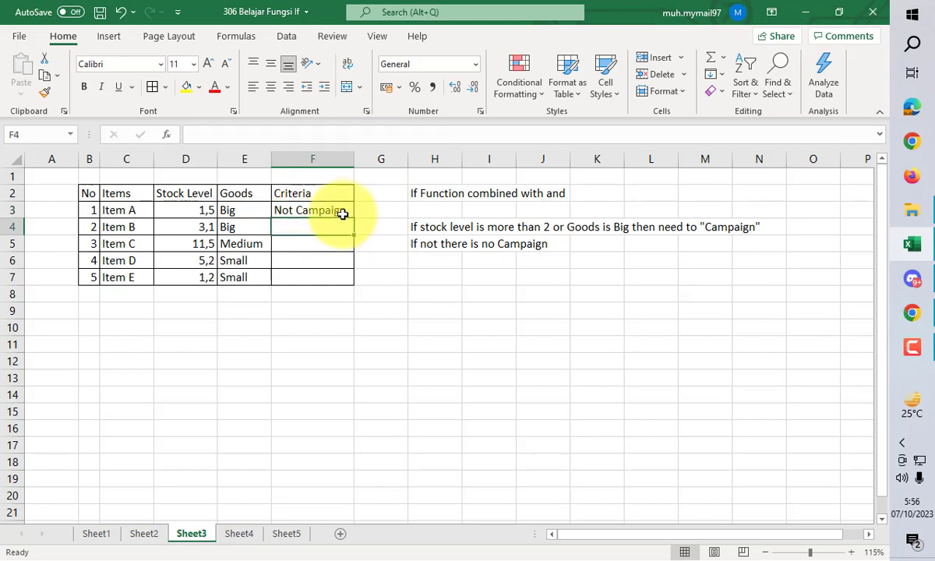
left_click(344, 214)
double_click(353, 219)
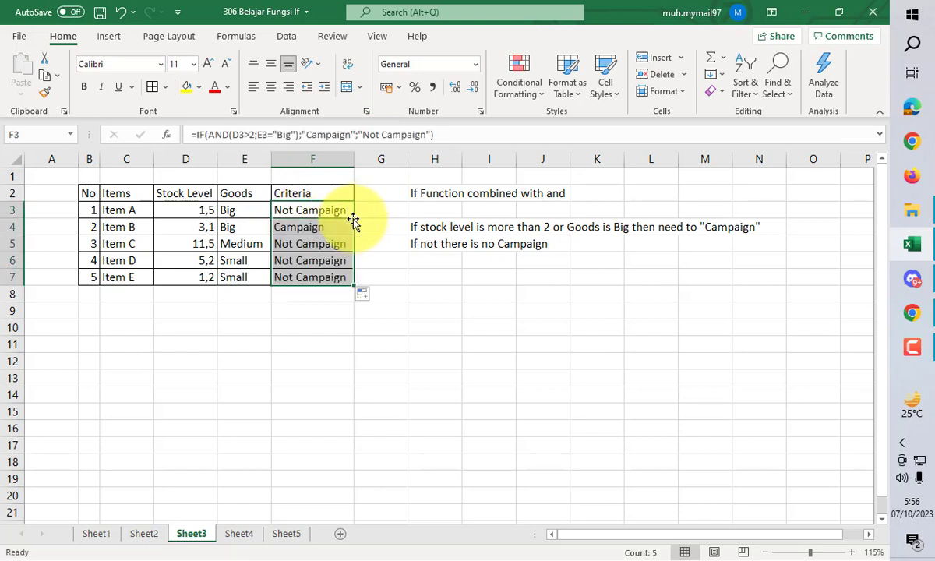
left_click(148, 535)
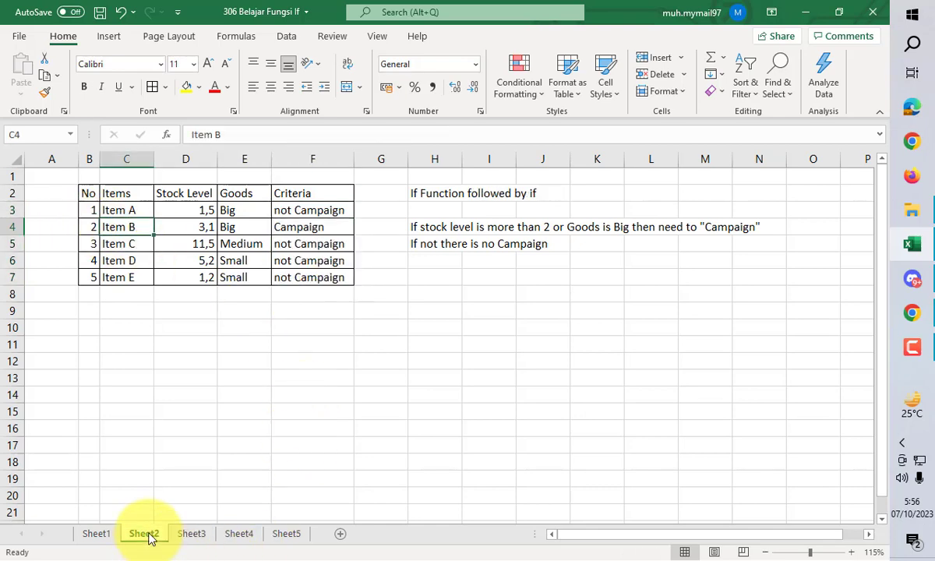
left_click(189, 534)
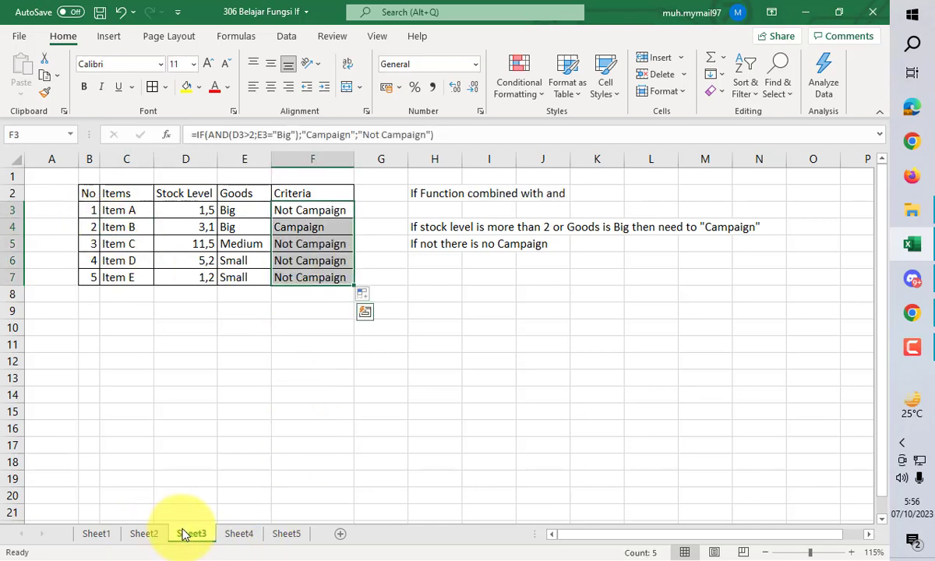
- On Sheet4, start an IF formula in F3 with the test D3>2 and "Campaign" as the value if true
left_click(239, 535)
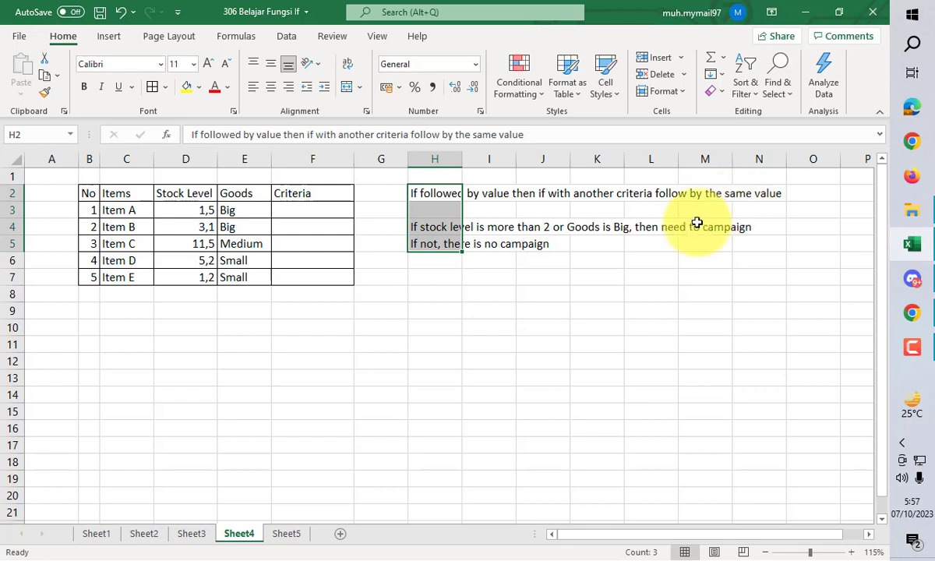
left_click(316, 210)
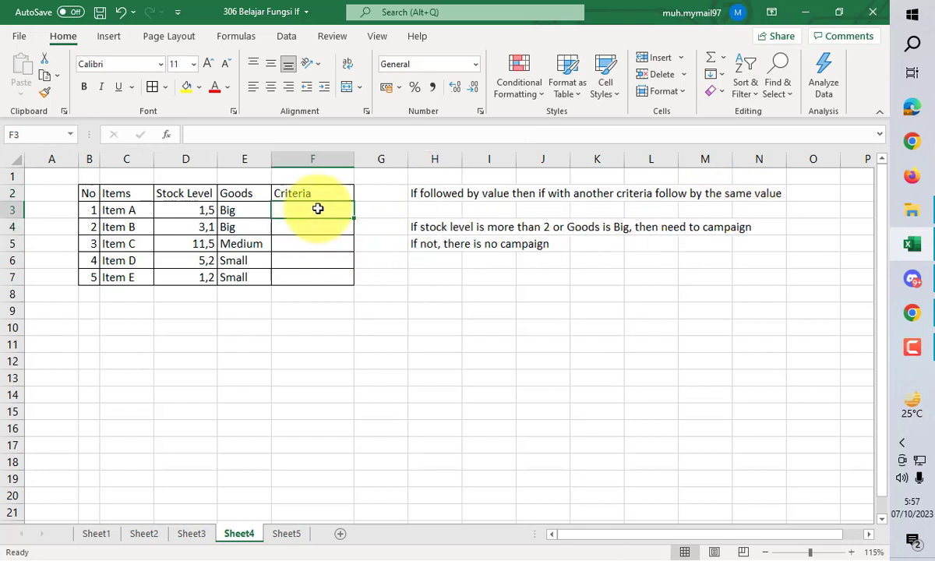
type("=")
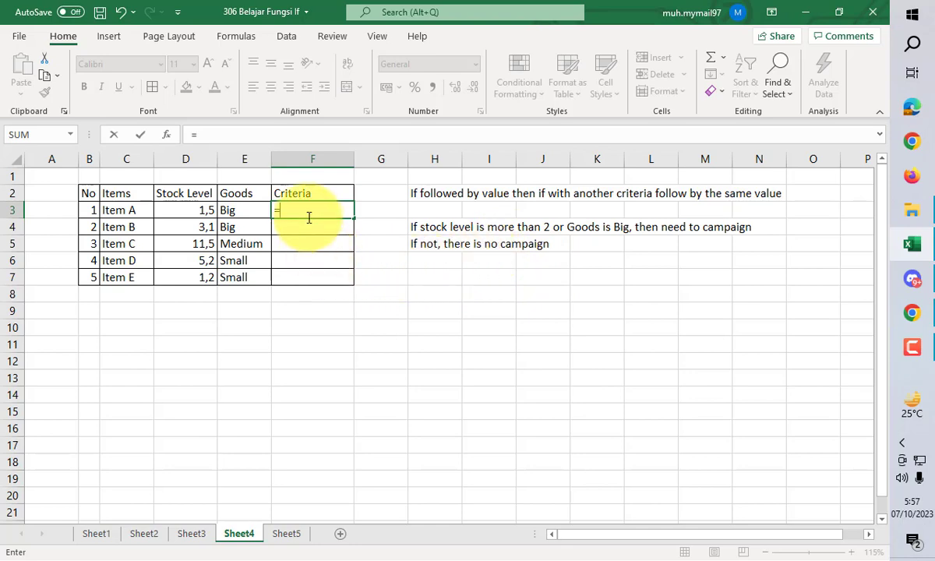
type("if(")
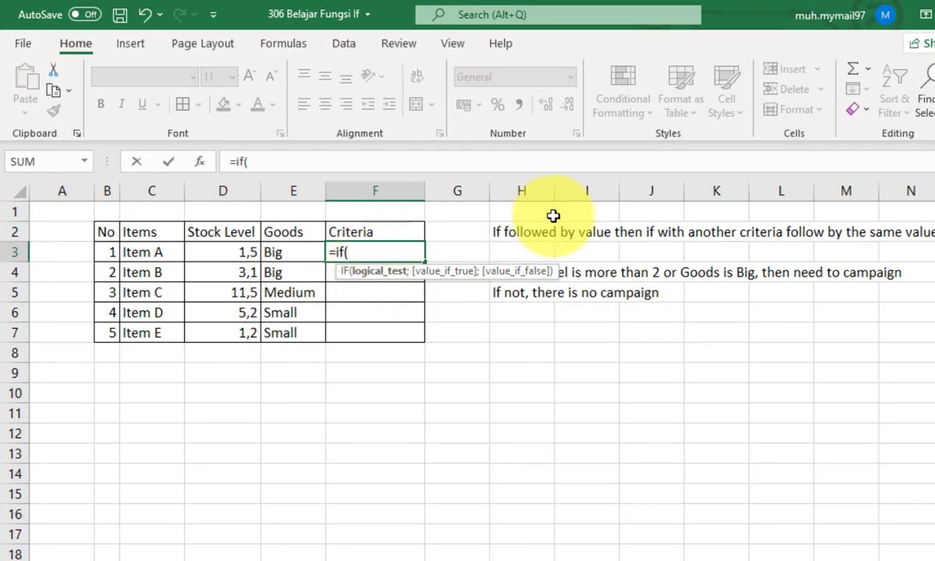
left_click(227, 257)
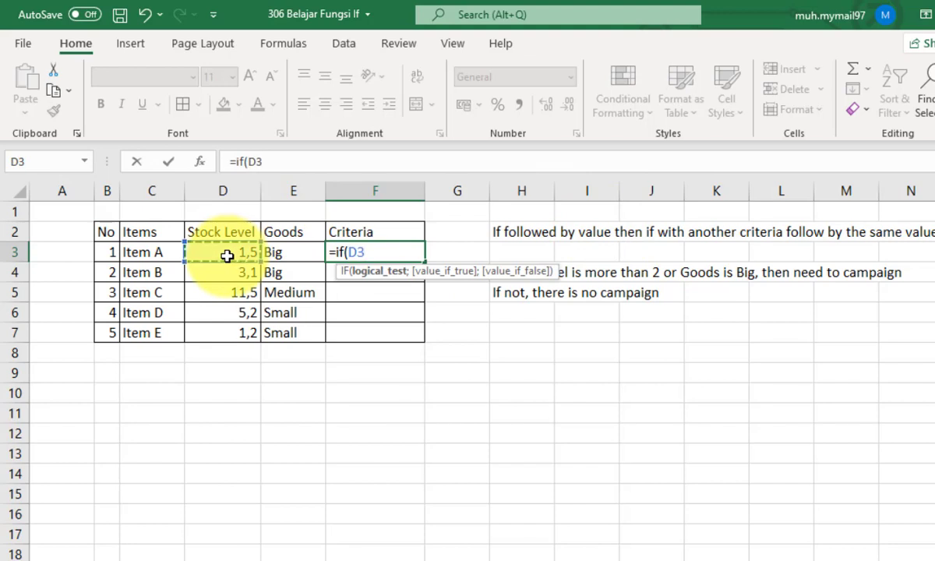
type(">2;\"Campaign")
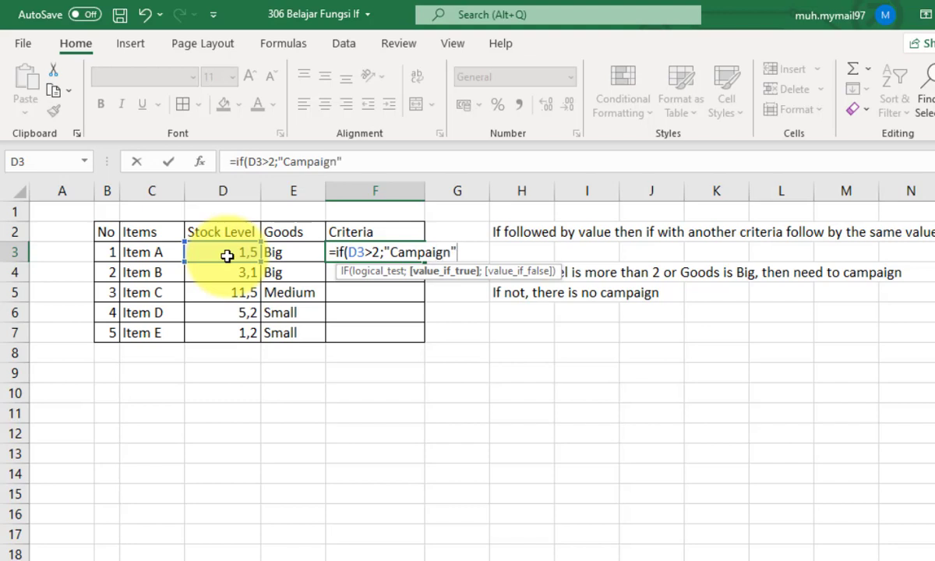
type(";")
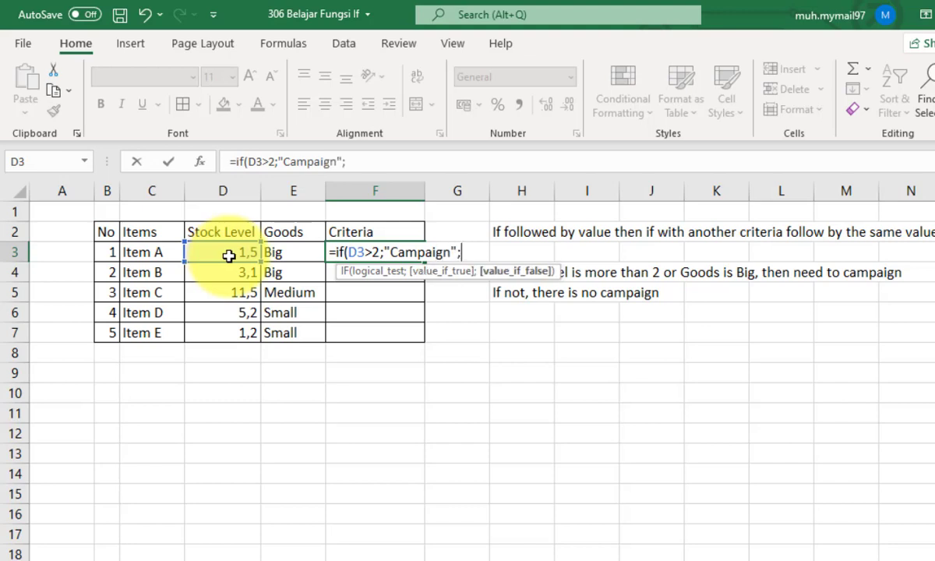
- Append E3="Big", "Campaign" and "Not Campaign" as further arguments, close the IF and try to enter the formula
left_click(294, 255)
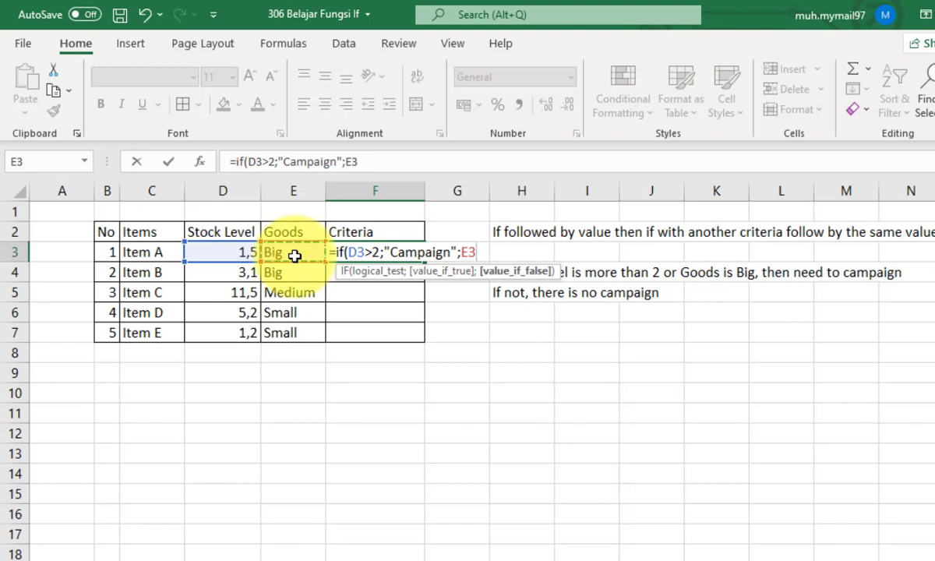
type("+")
type("\"Big\"")
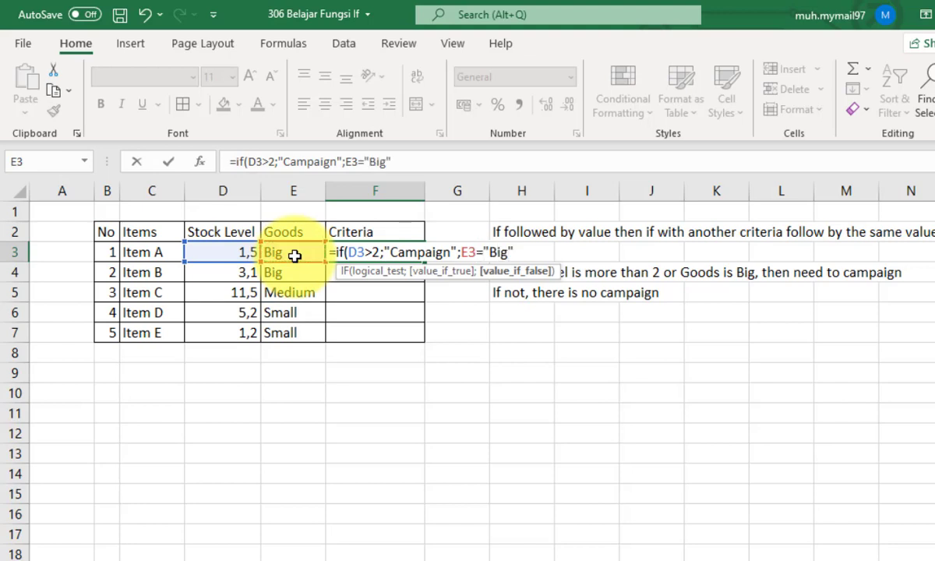
type(";\"Campaign\";\"Not Campaign")
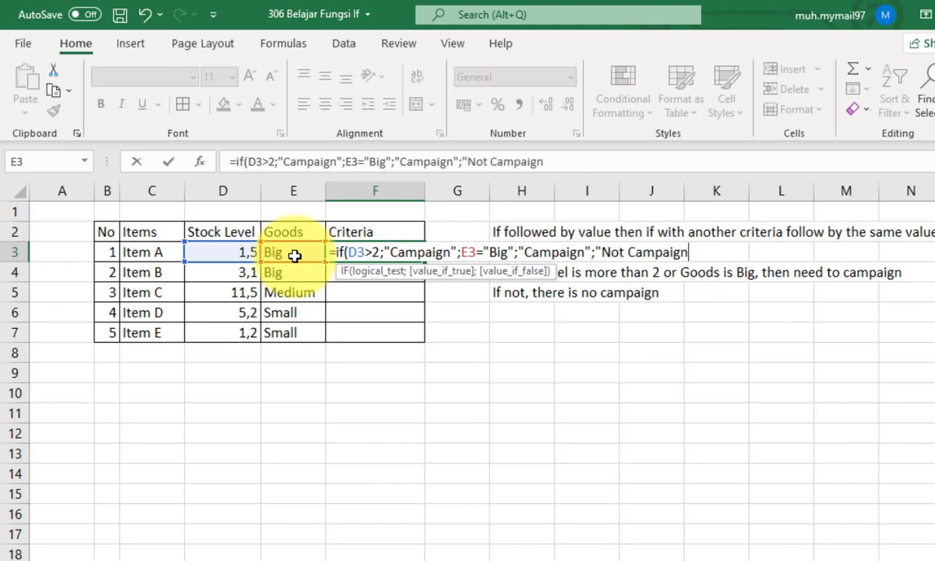
type(")")
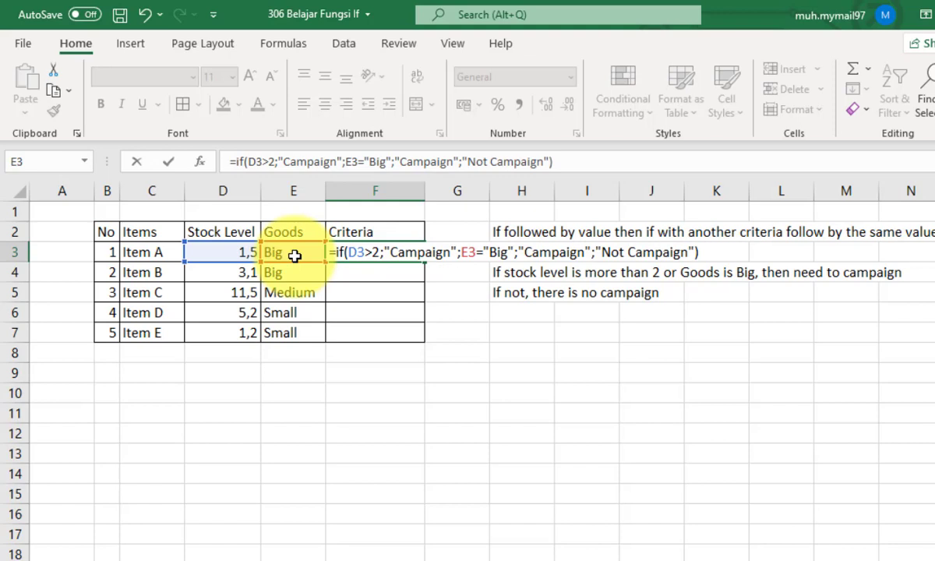
key("Return")
key("Return")
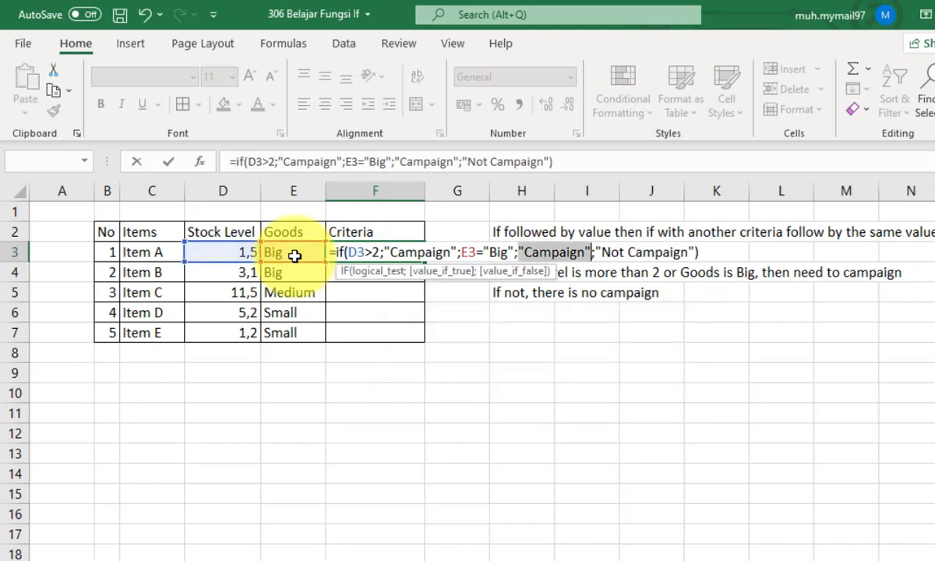
- Nest a second IF around E3="Big";"Campaign";"Not Campaign", add its closing parenthesis and enter the formula
left_click(457, 162)
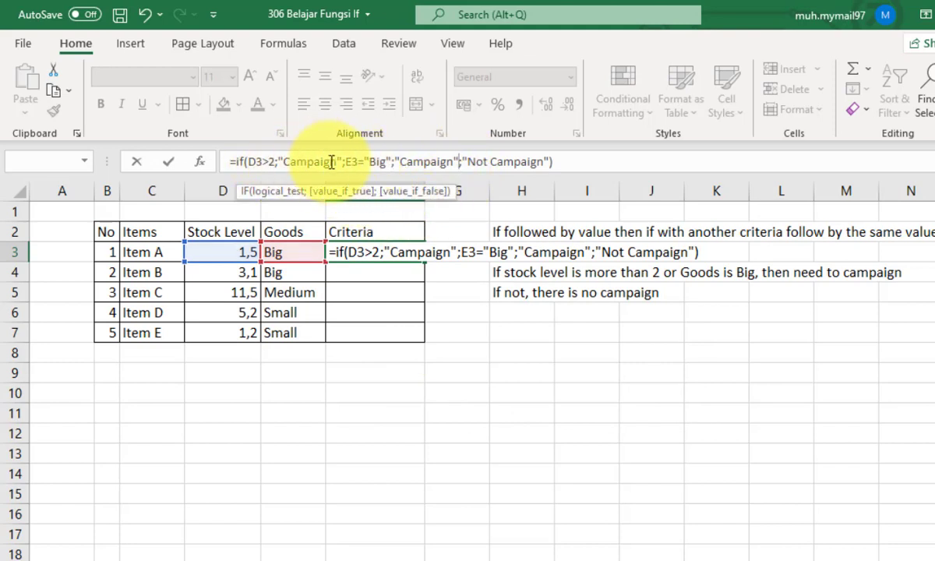
left_click(553, 162)
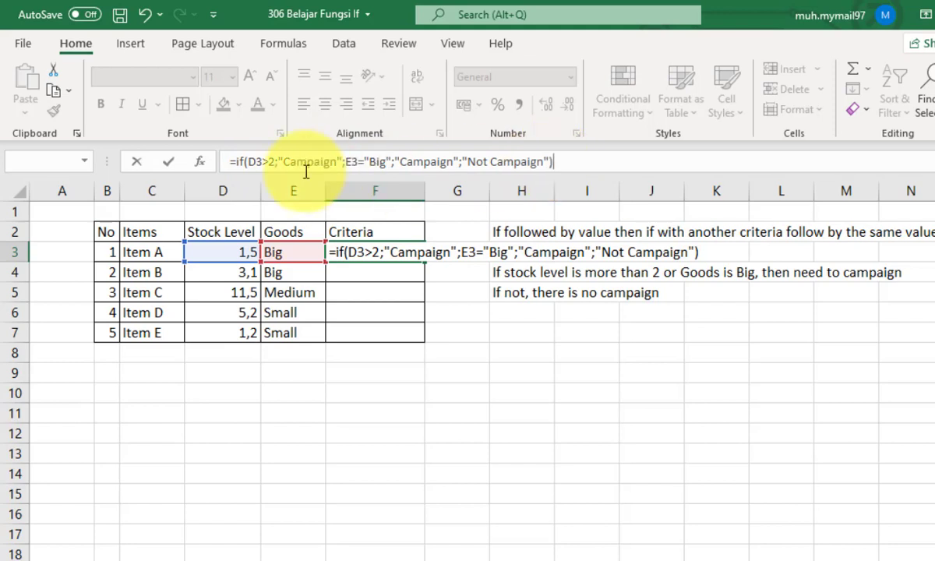
left_click(345, 162)
type("if(")
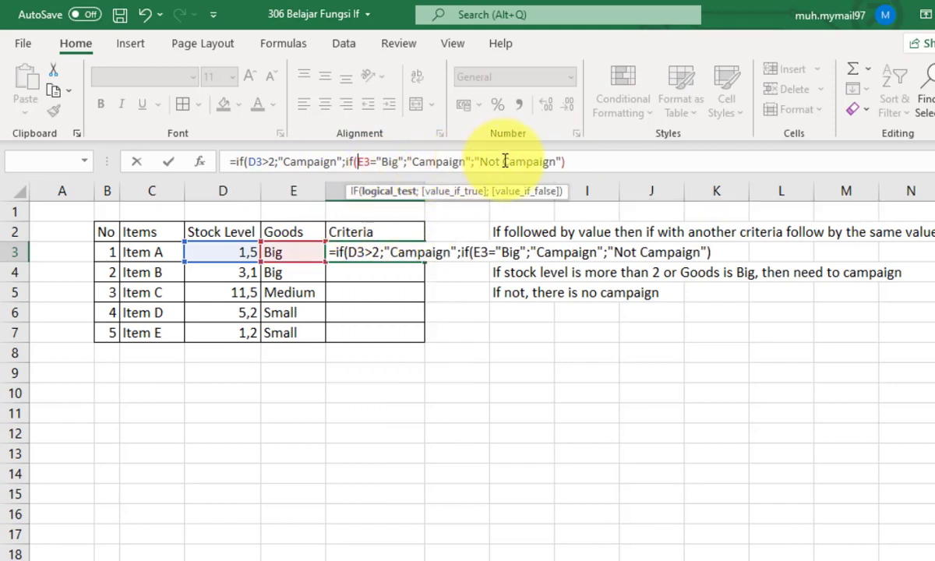
left_click(596, 163)
type(")")
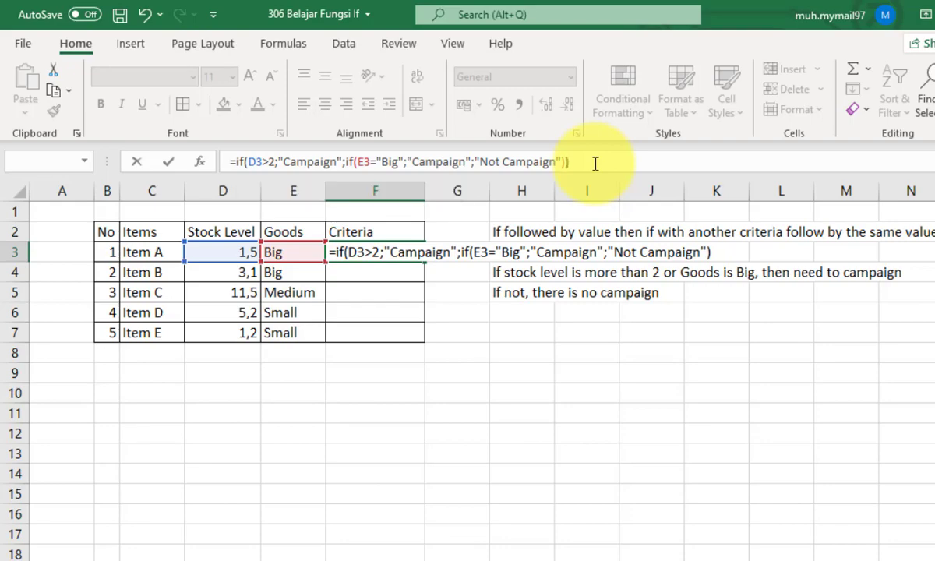
key("Return")
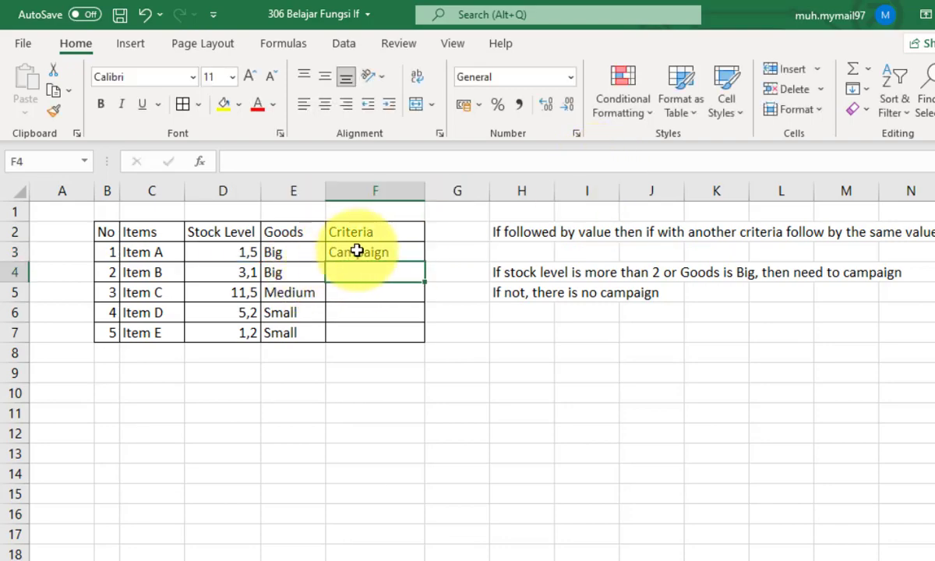
- Copy Sheet4's F3 formula down through F7 and check the Criteria results against each item's stock level and goods size
left_click(382, 252)
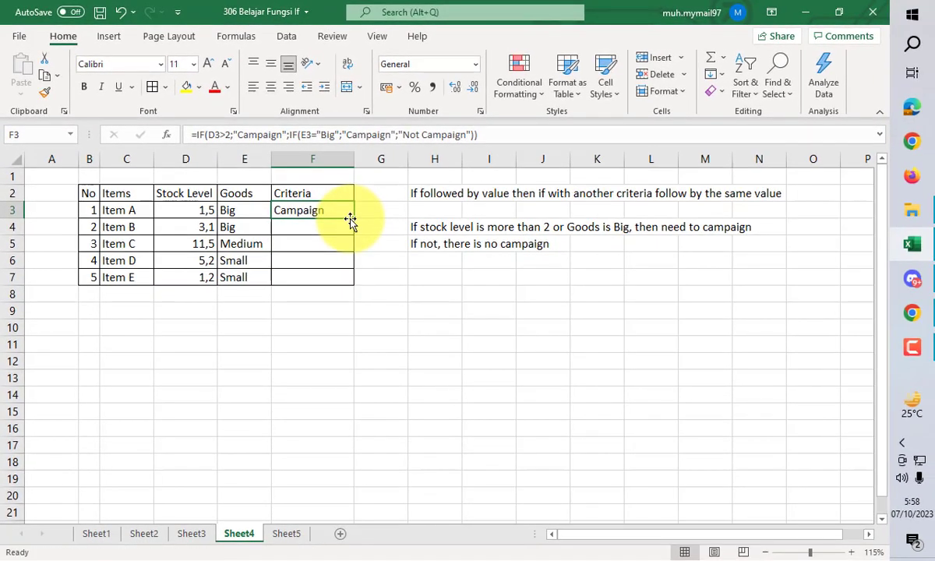
double_click(354, 220)
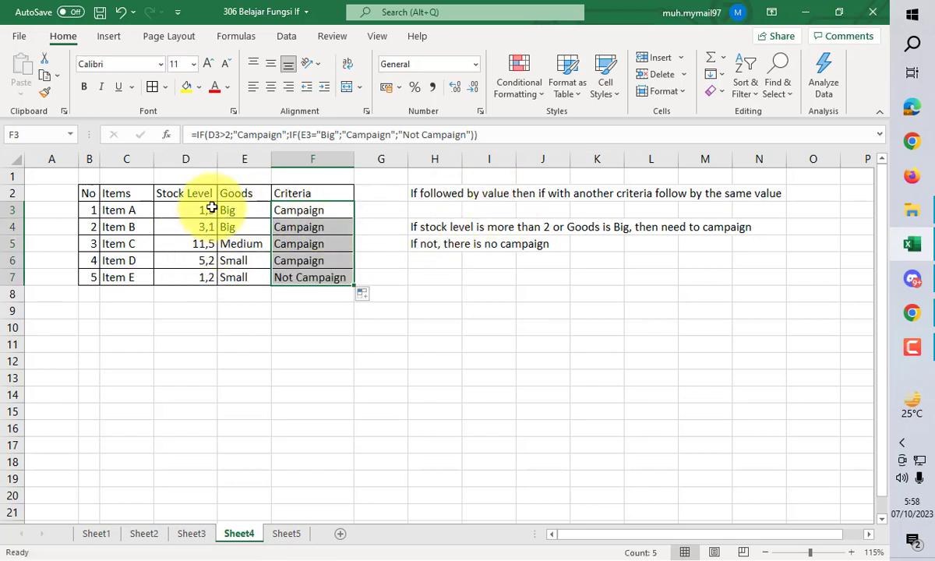
left_click(191, 159)
left_click(246, 210)
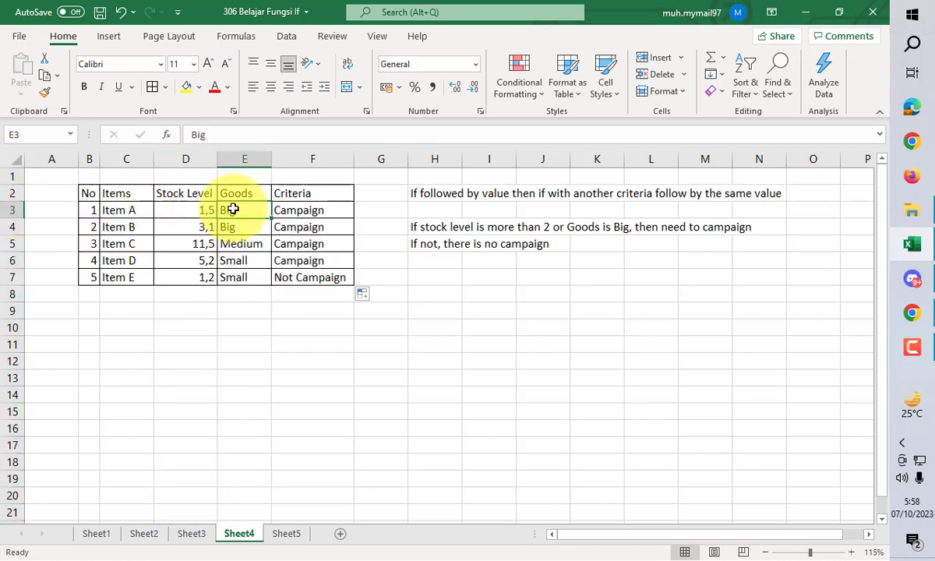
left_click(300, 226)
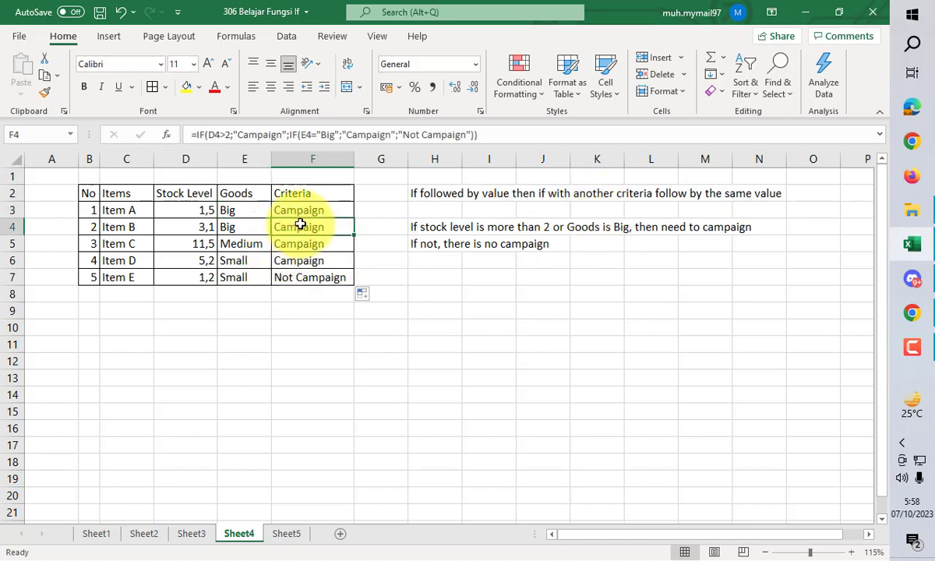
left_click(191, 228)
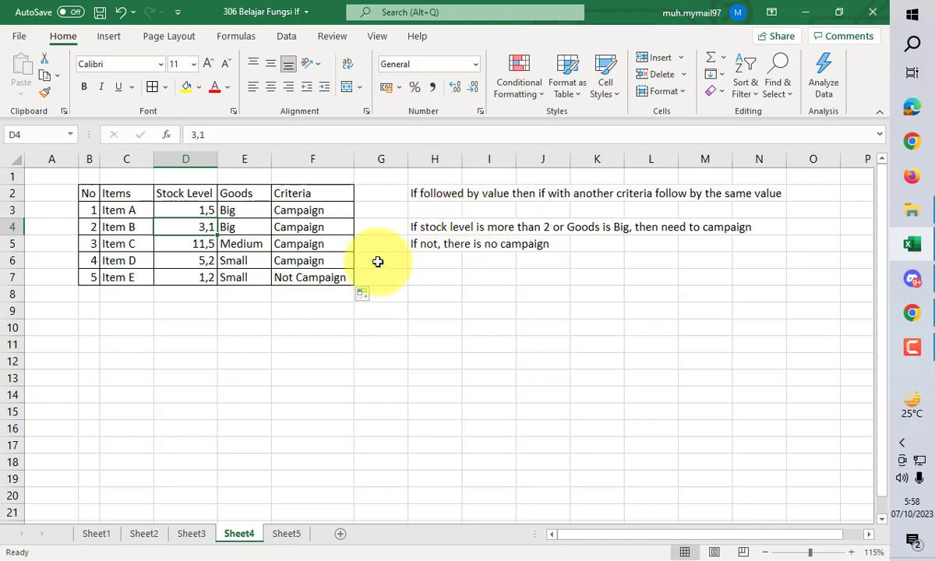
left_click(103, 247)
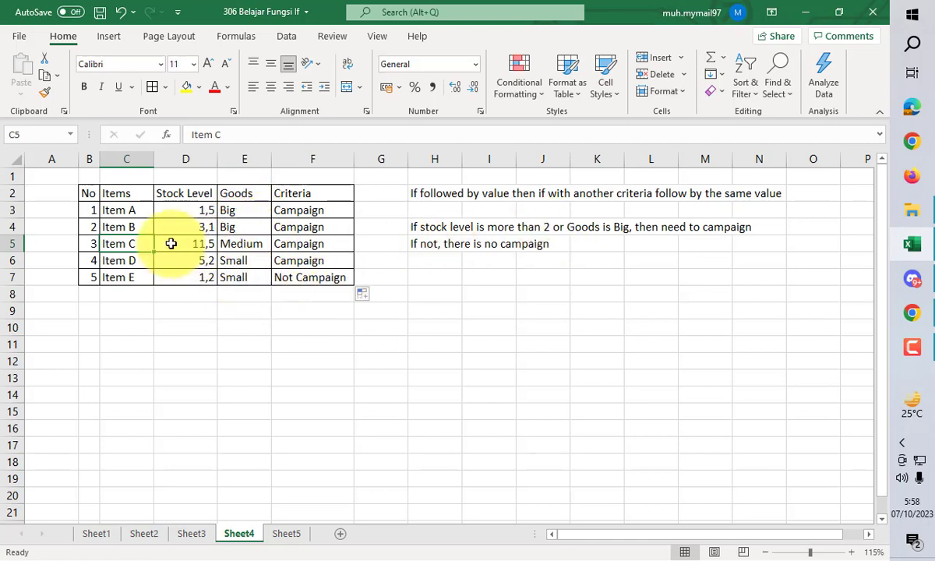
left_click(297, 244)
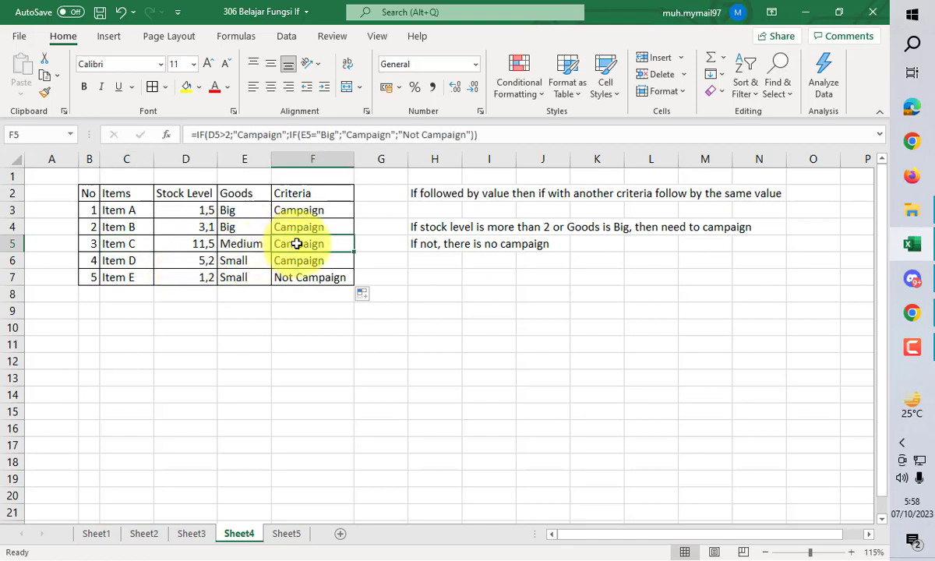
left_click(119, 279)
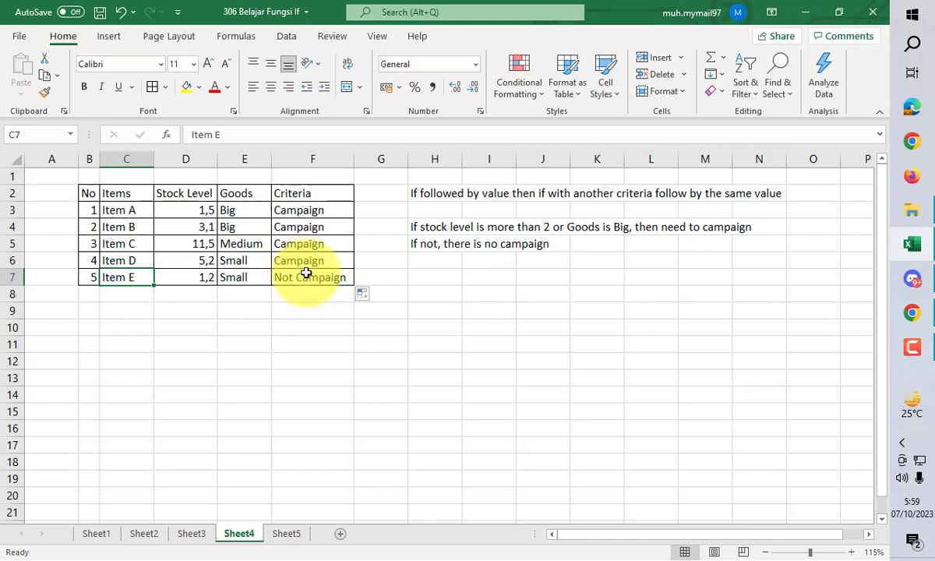
- On Sheet5, start an IF formula in F3 whose test is an OR function with D3>2 as its first condition
left_click(290, 536)
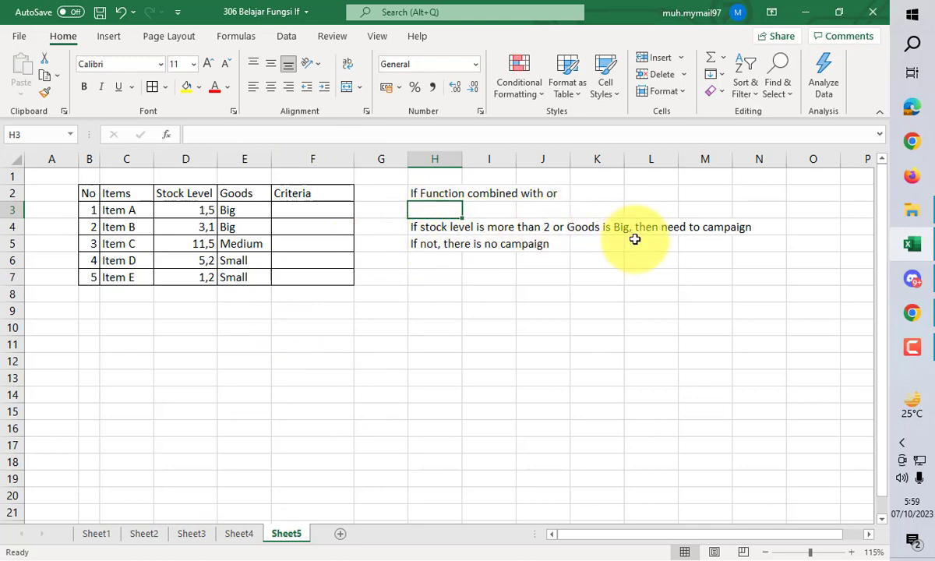
left_click(311, 212)
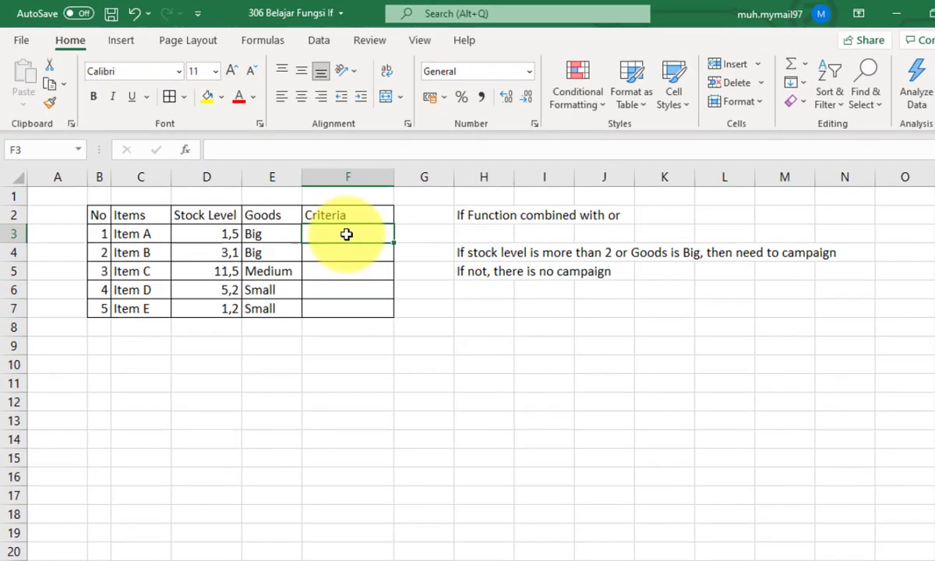
type("=if(")
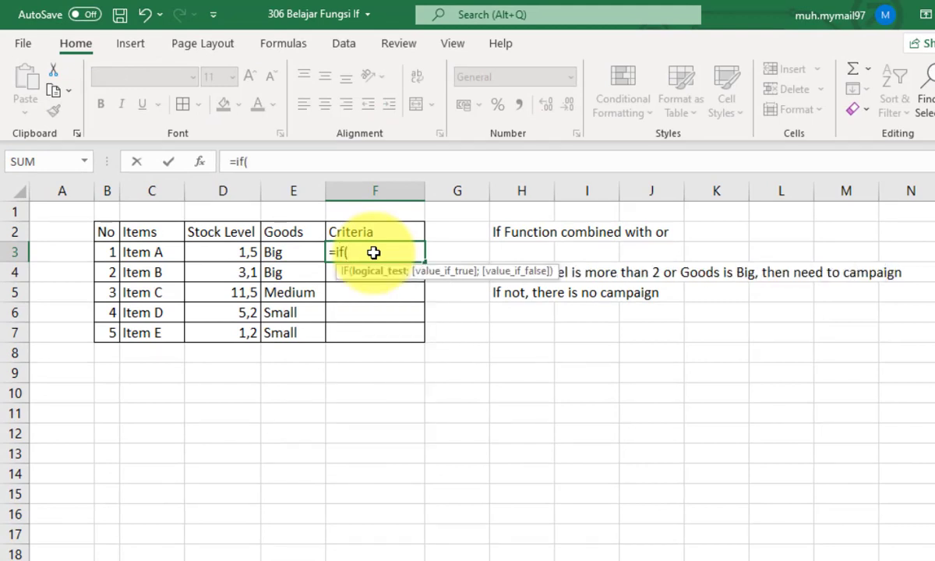
type("or(")
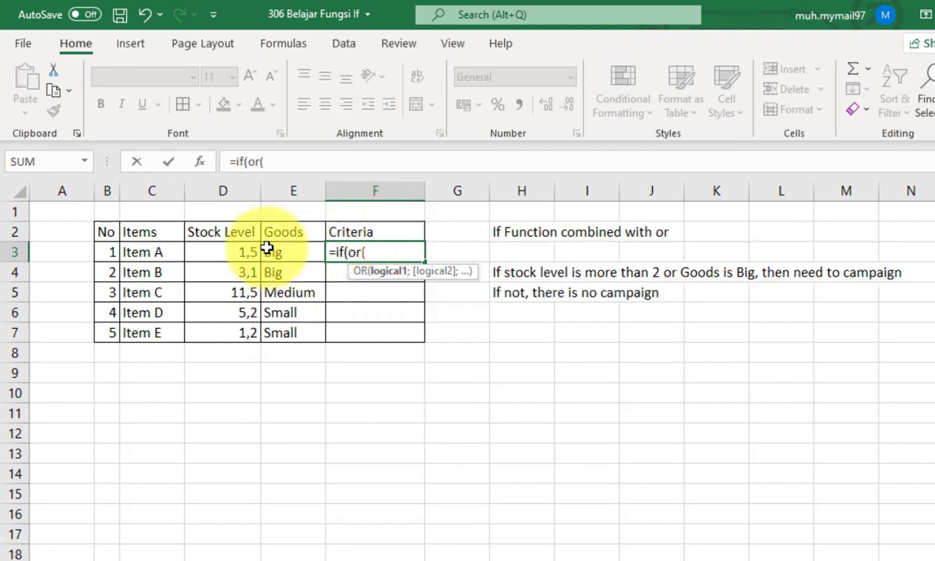
left_click(250, 253)
type(">")
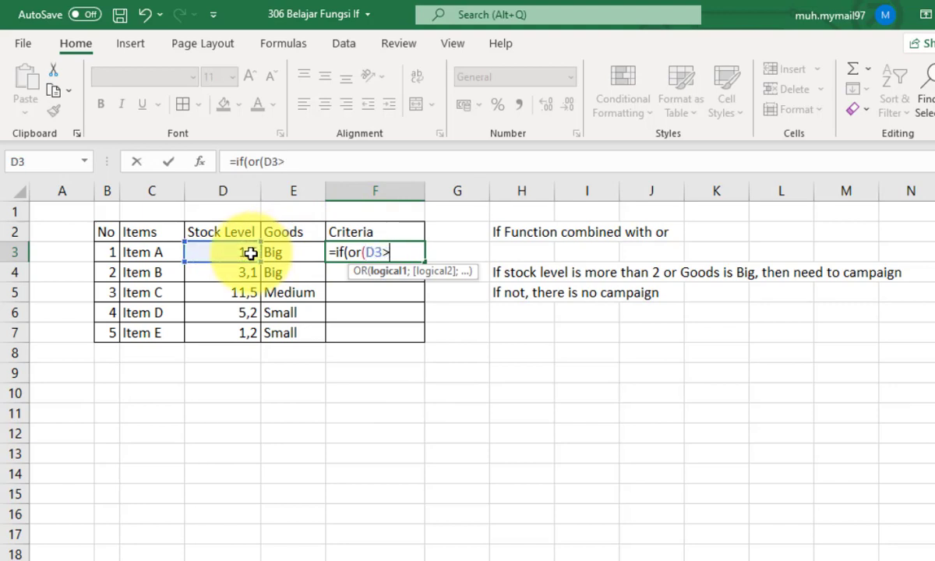
type("2;")
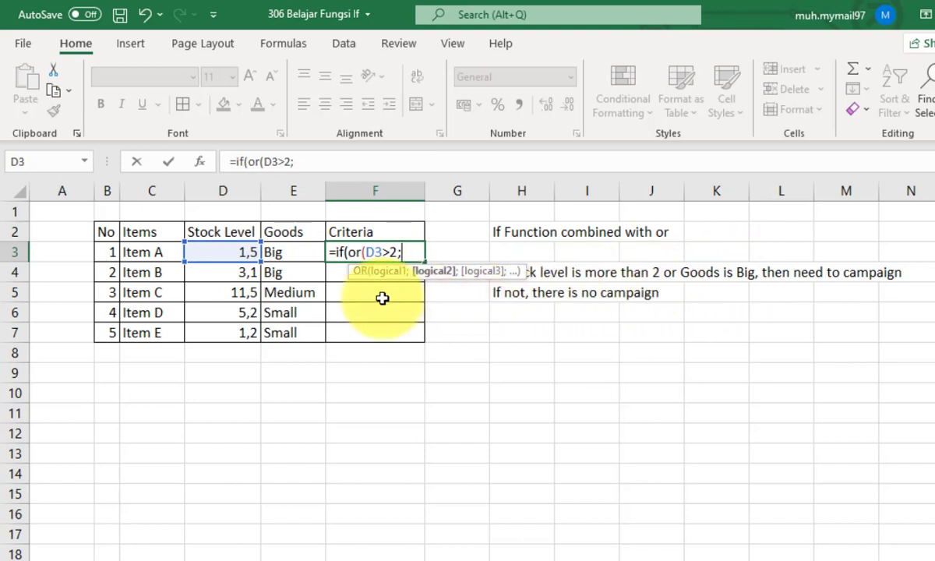
- Add E3="Big" as the OR function's second condition in F3 and close the OR
left_click(277, 256)
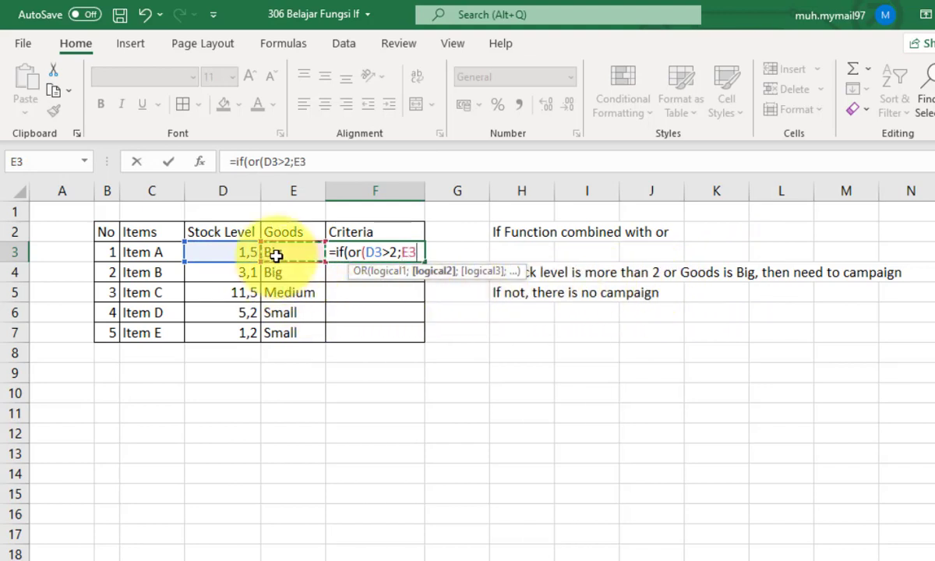
type("=\"B")
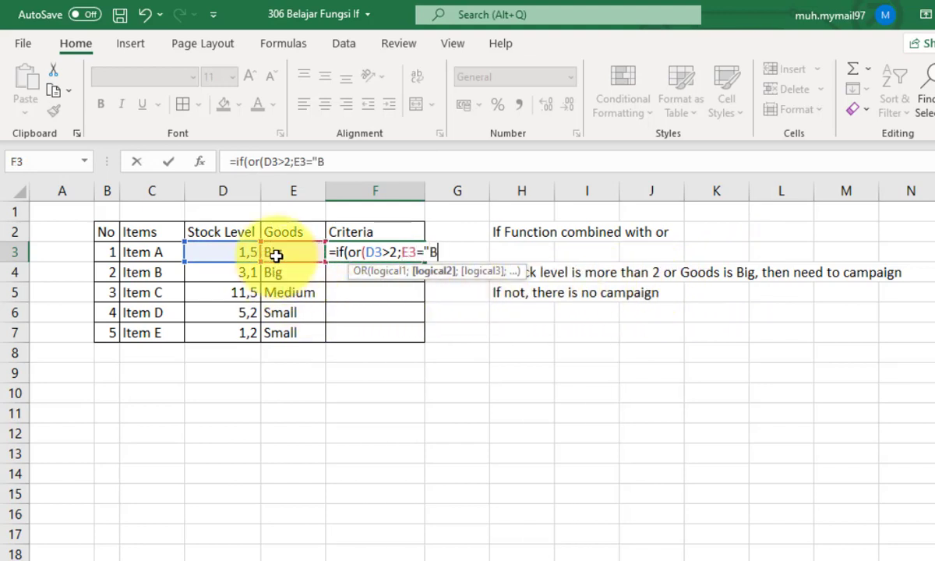
type("ig\");")
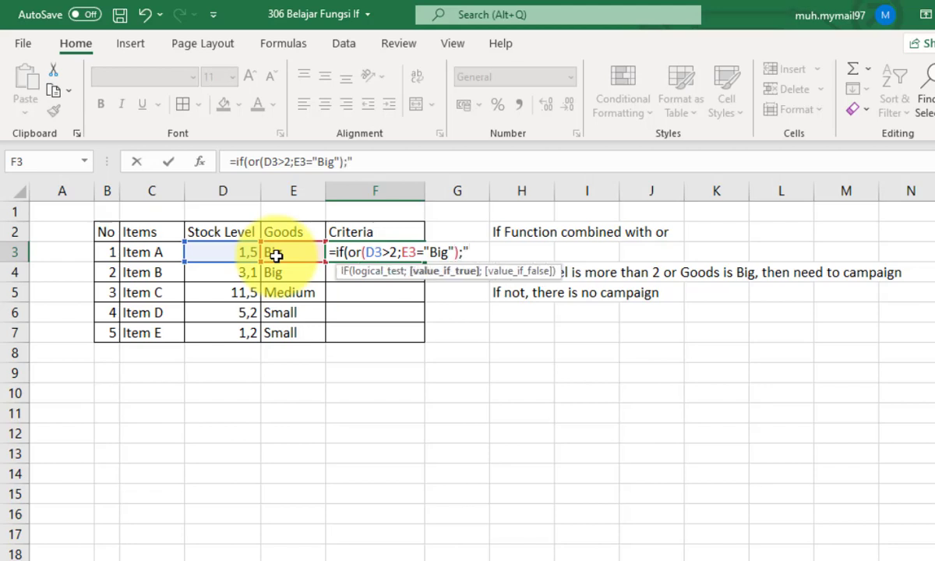
type("\"Campa")
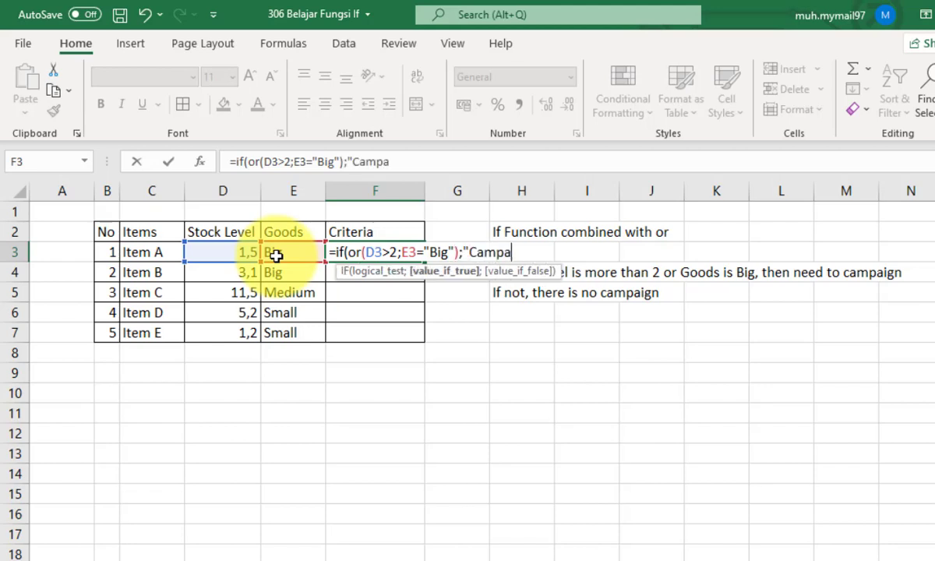
type("ign\";")
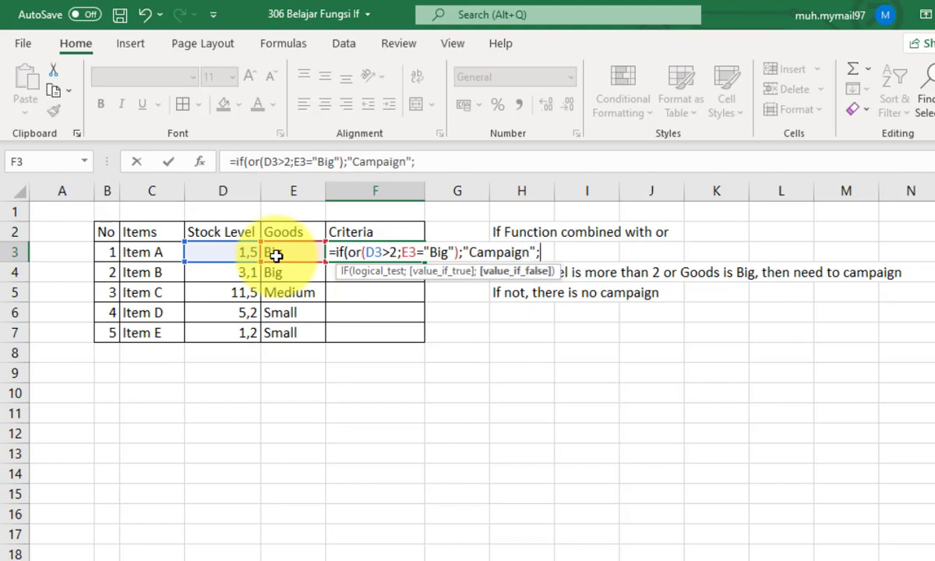
type("\"Not Cam")
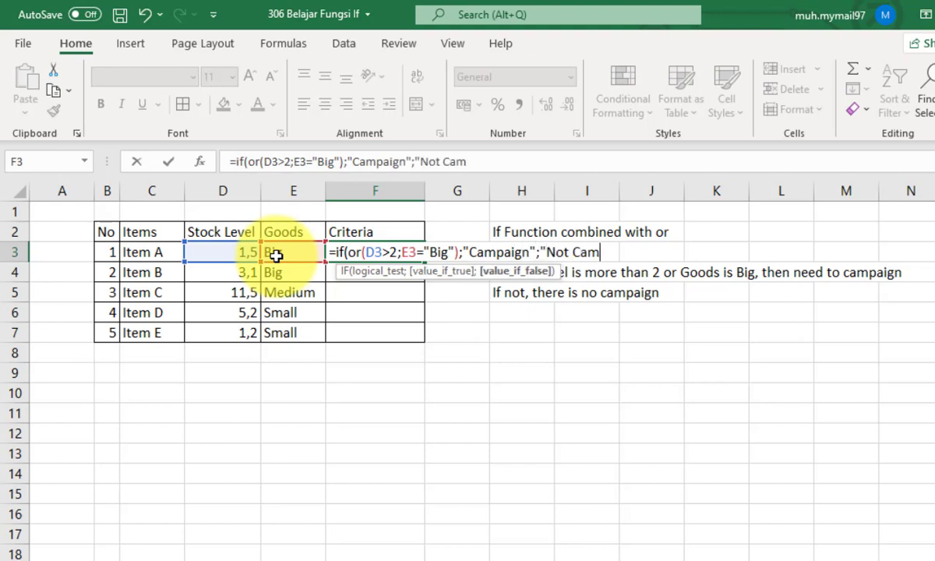
type("paign\")")
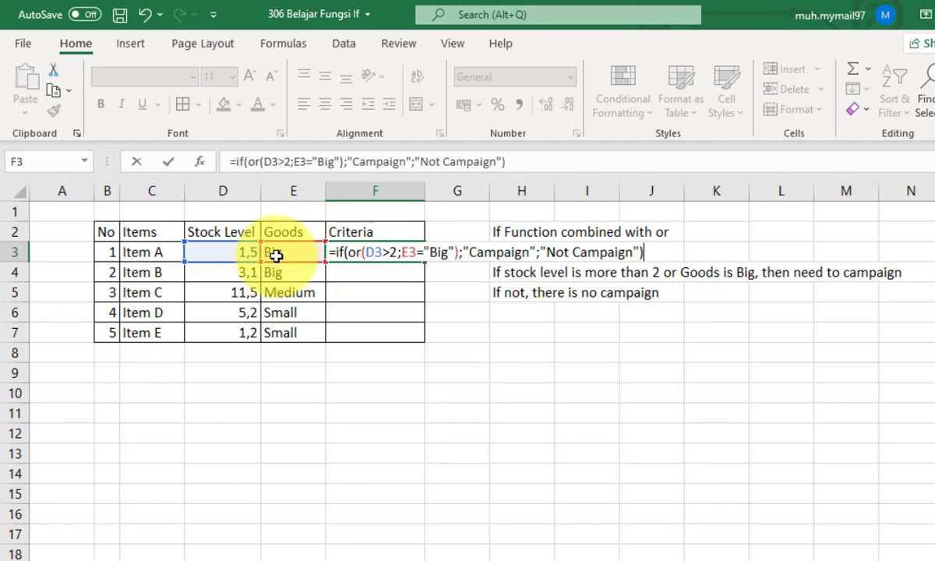
- Complete the F3 IF formula with "Campaign" as the true value and "Not Campaign" as the false value, and enter it
key("Return")
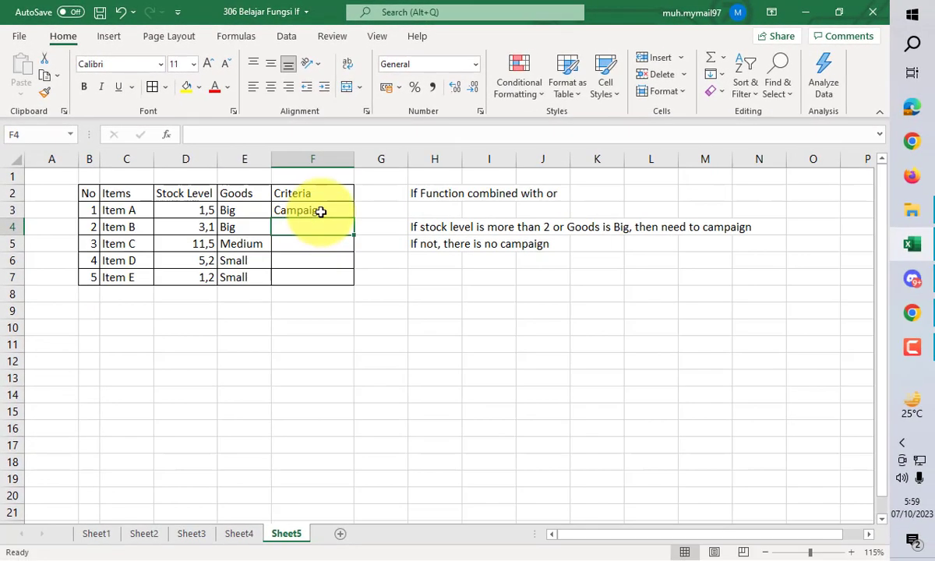
- Copy Sheet5's F3 formula down through F7 and compare the Criteria results with those on Sheet4
left_click(321, 212)
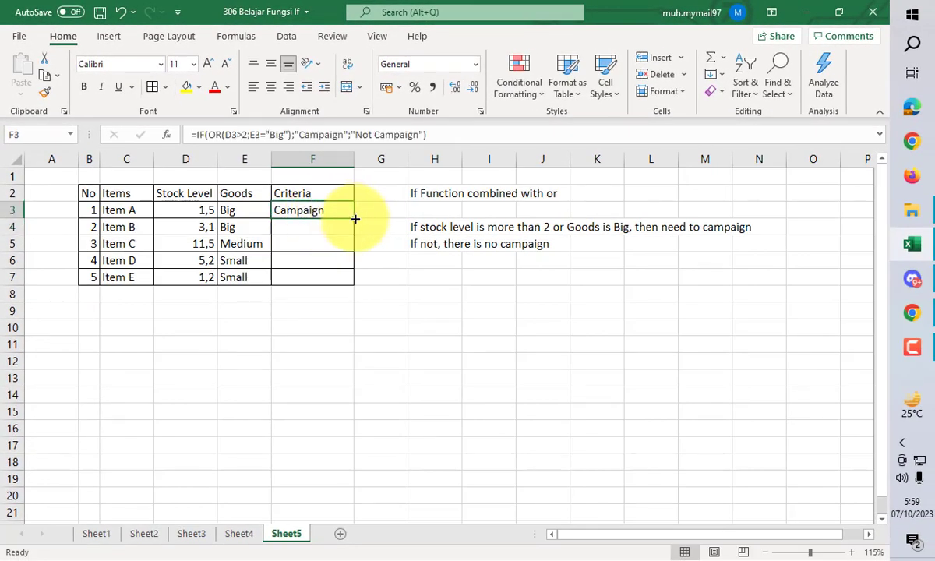
double_click(354, 219)
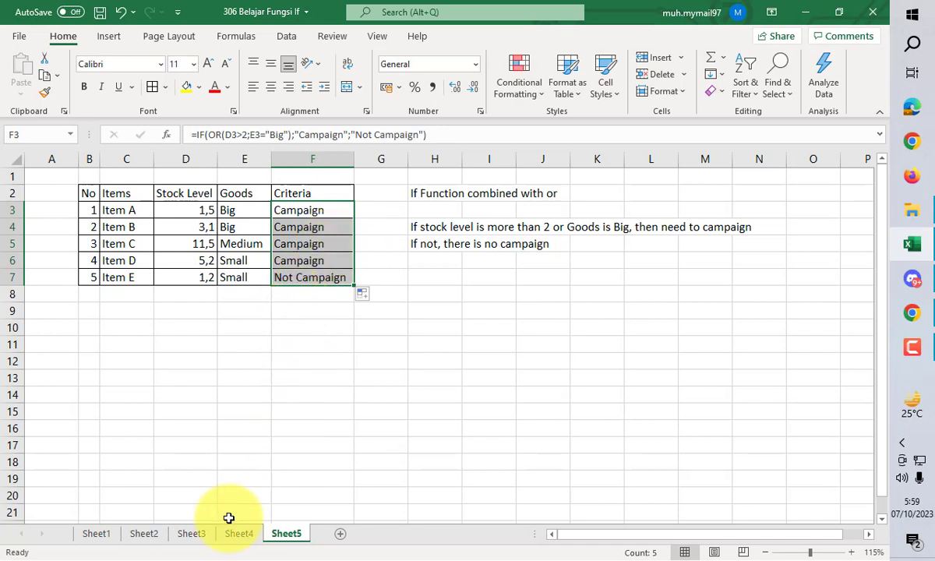
left_click(230, 534)
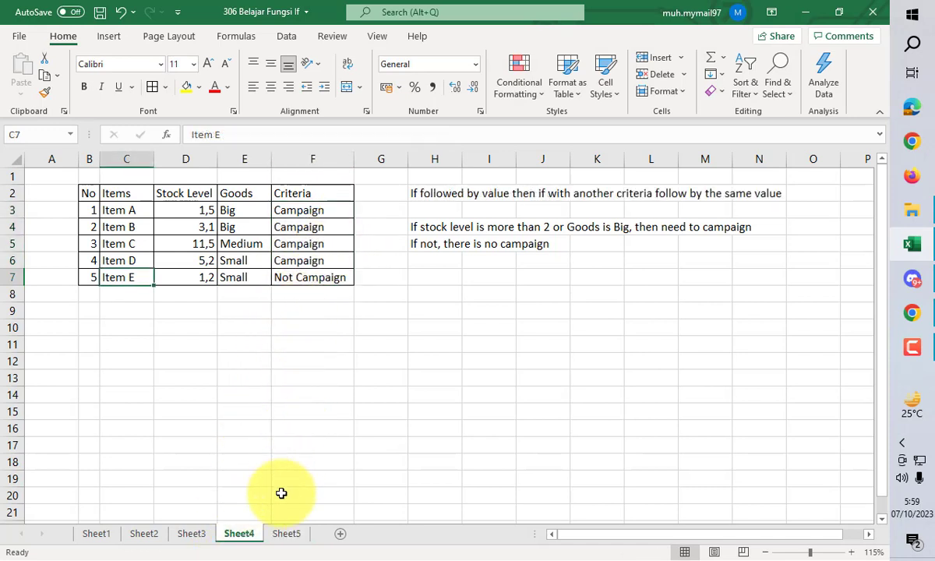
left_click(284, 535)
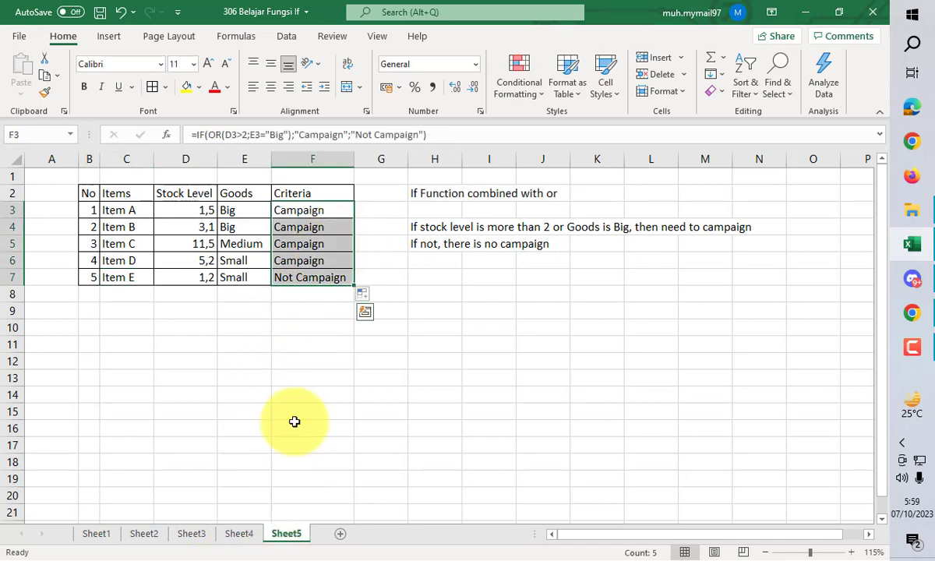
left_click(332, 214)
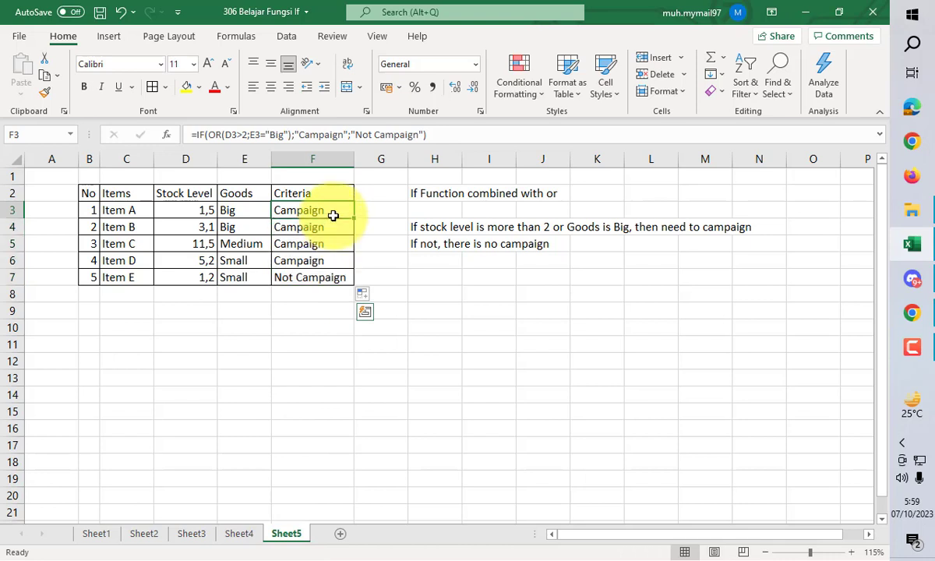